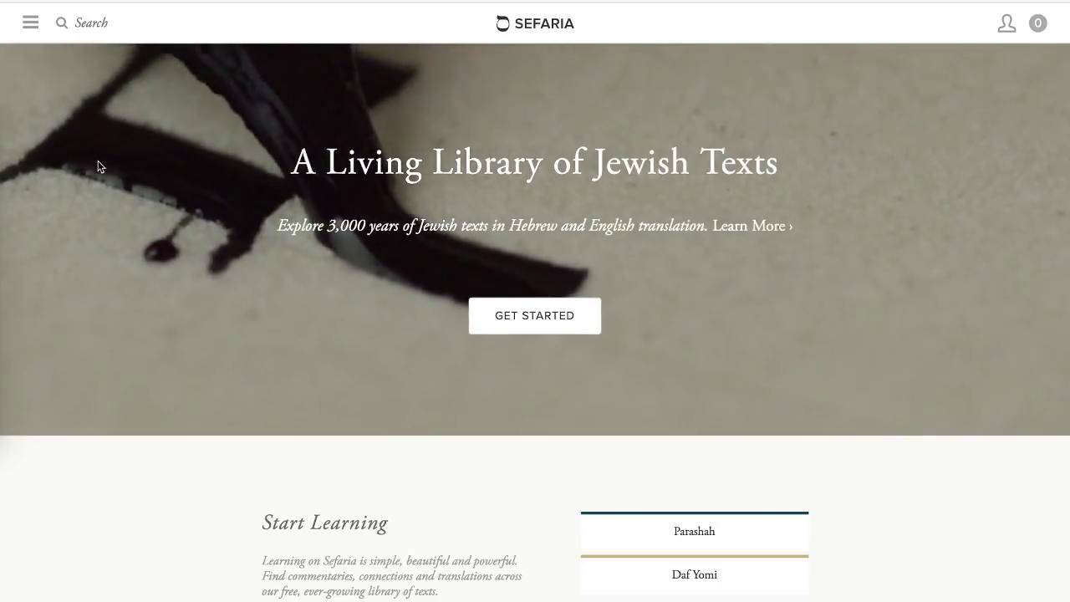
From the account's Sheets page, create a blank source sheet titled 'New Source Sheet'.
{"action": "left_click", "coordinate": [30, 23]}
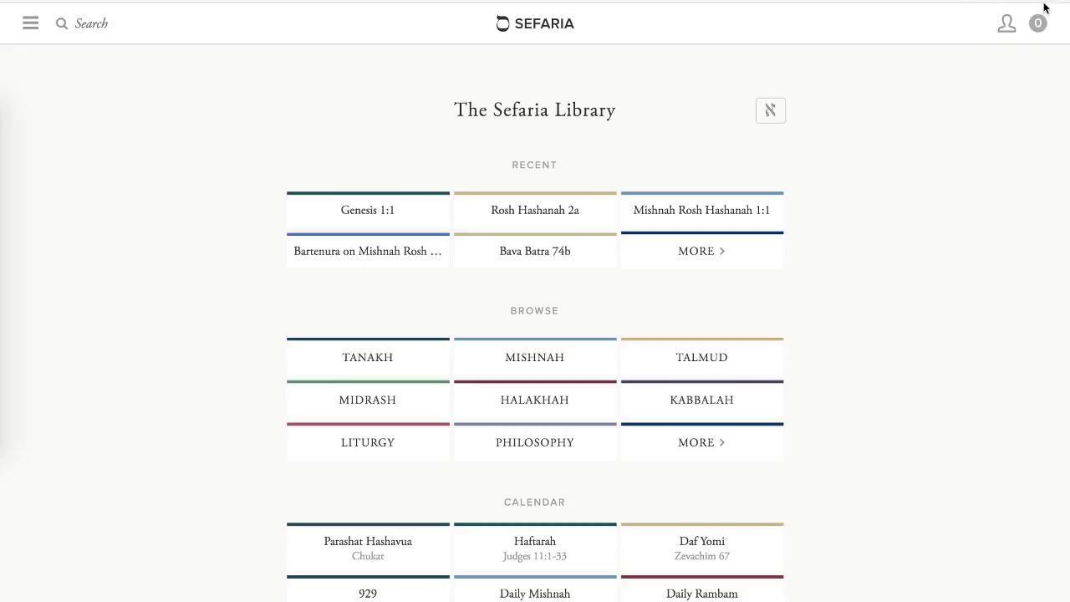
{"action": "left_click", "coordinate": [1007, 25]}
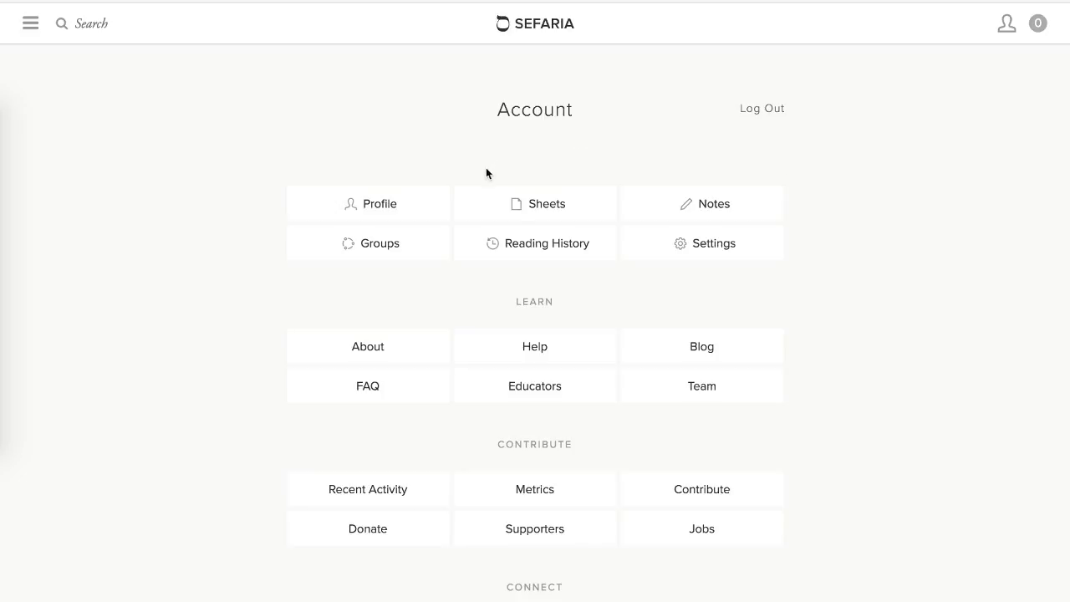
{"action": "left_click", "coordinate": [552, 208]}
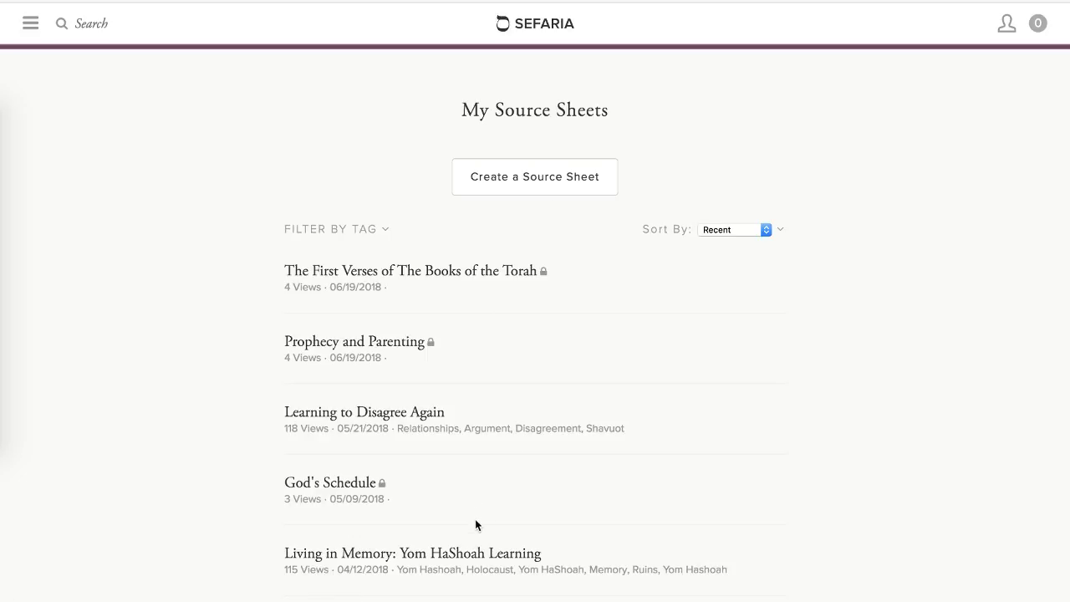
{"action": "left_click", "coordinate": [532, 179]}
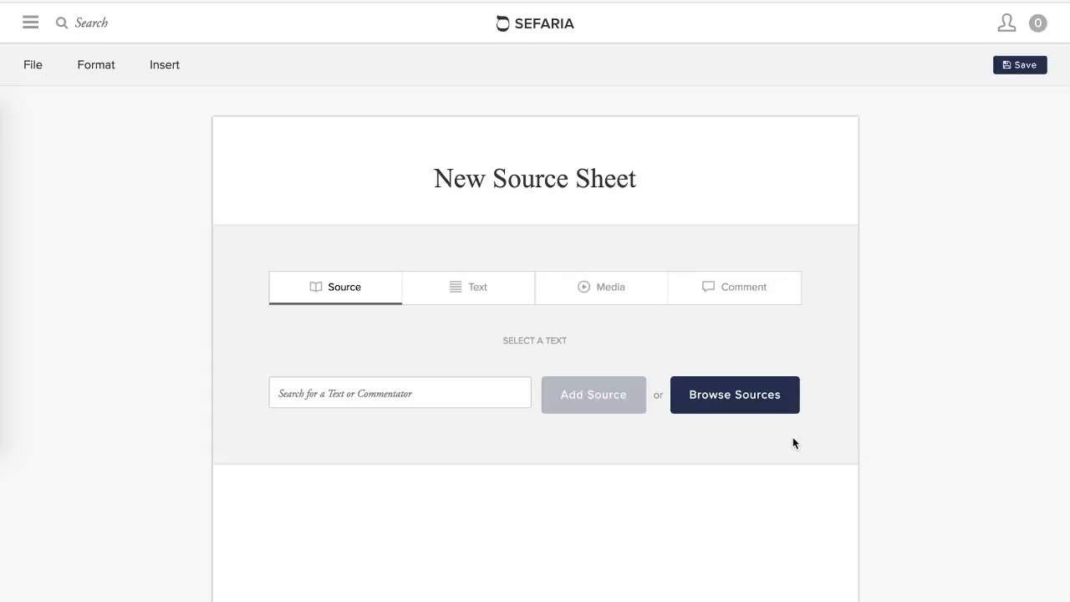
Browse Tanakh > Torah > Genesis chapter 1 and add verse 1 as the first source.
{"action": "left_click", "coordinate": [739, 405]}
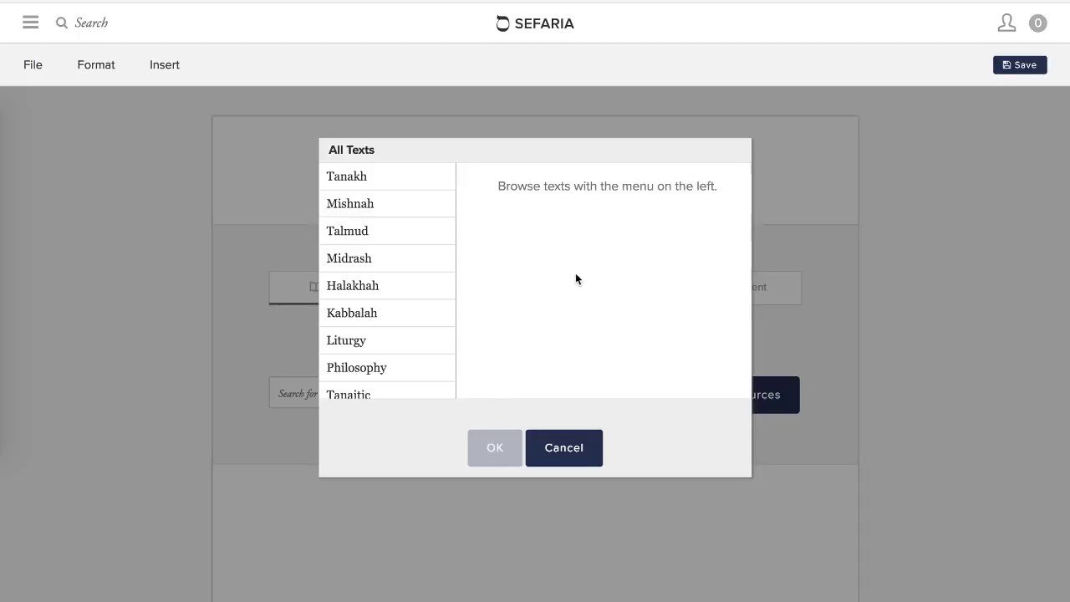
{"action": "left_click", "coordinate": [358, 180]}
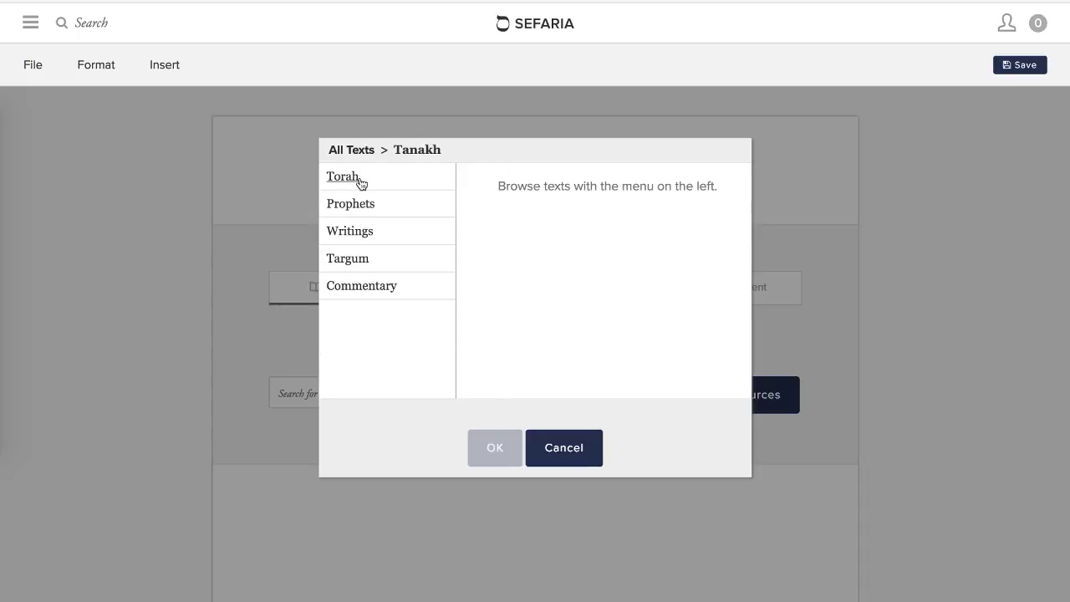
{"action": "left_click", "coordinate": [360, 182]}
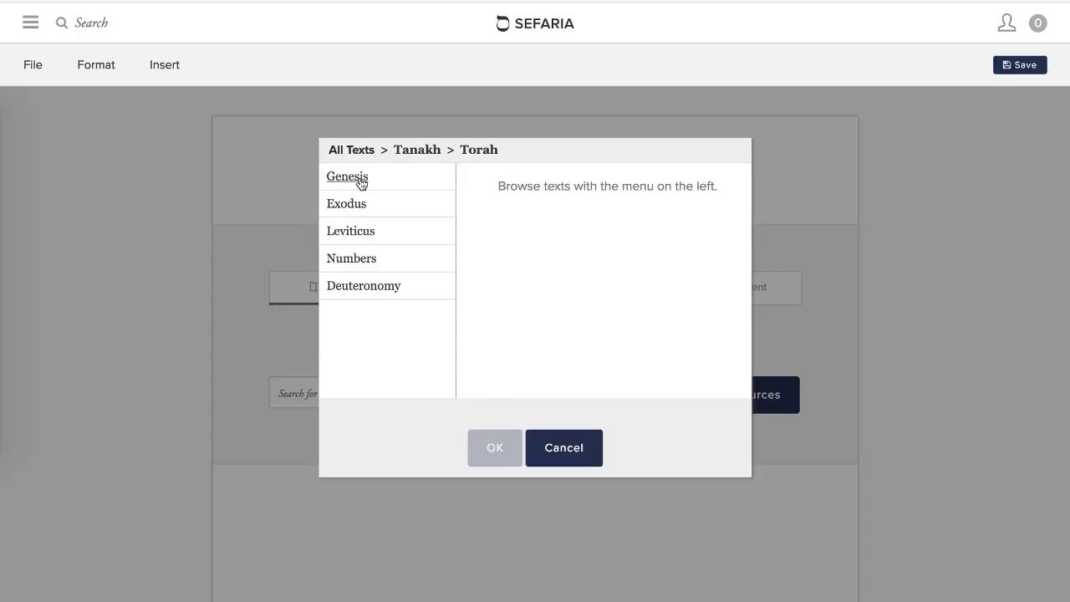
{"action": "left_click", "coordinate": [360, 181]}
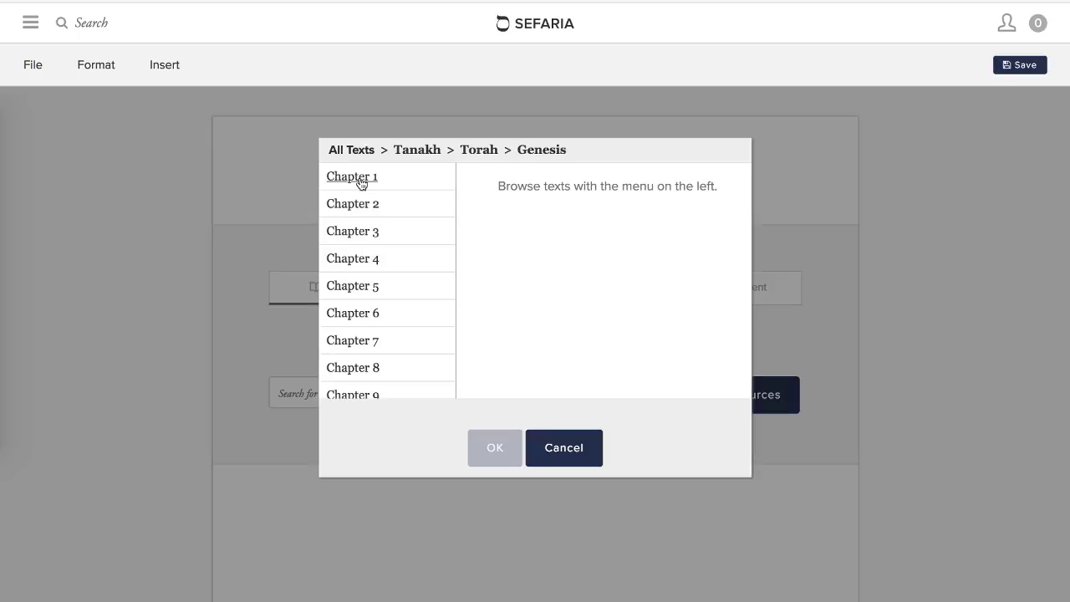
{"action": "left_click", "coordinate": [361, 182]}
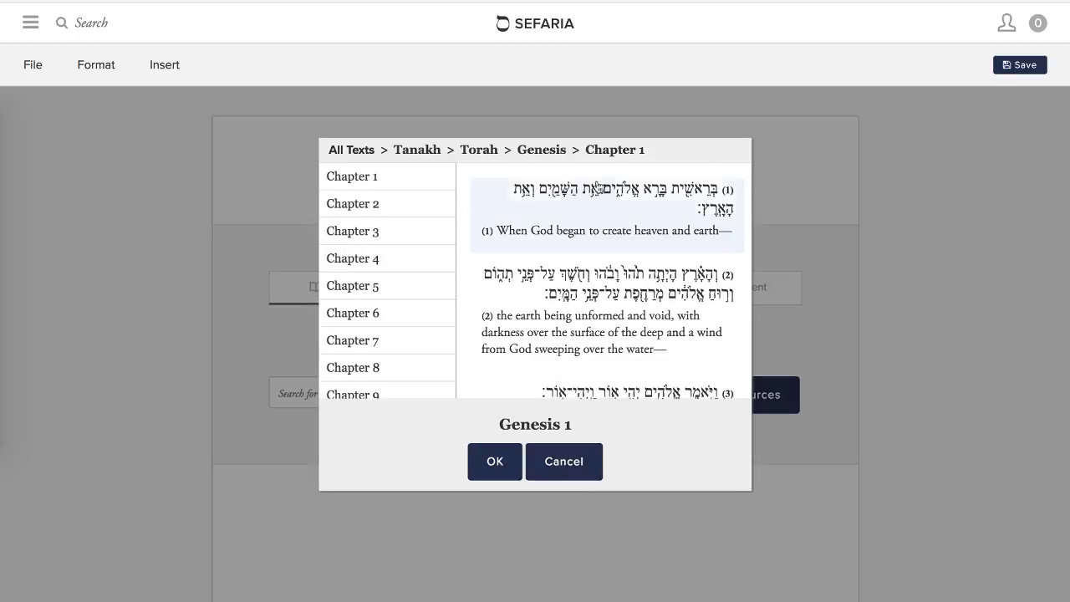
{"action": "left_click", "coordinate": [625, 221]}
{"action": "left_click_drag", "start_coordinate": [625, 222], "coordinate": [616, 394]}
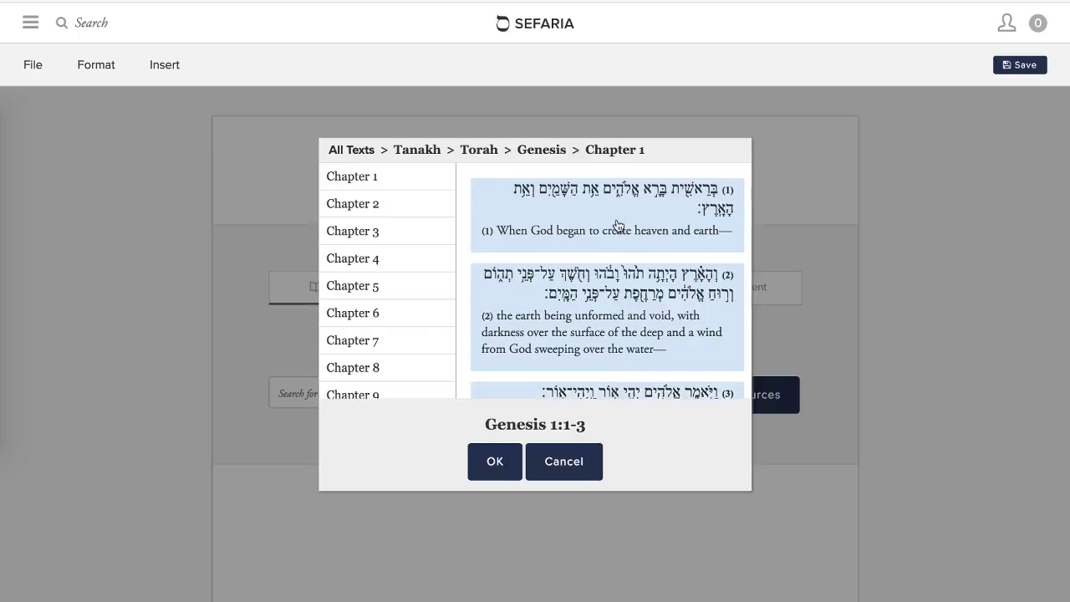
{"action": "left_click", "coordinate": [580, 216]}
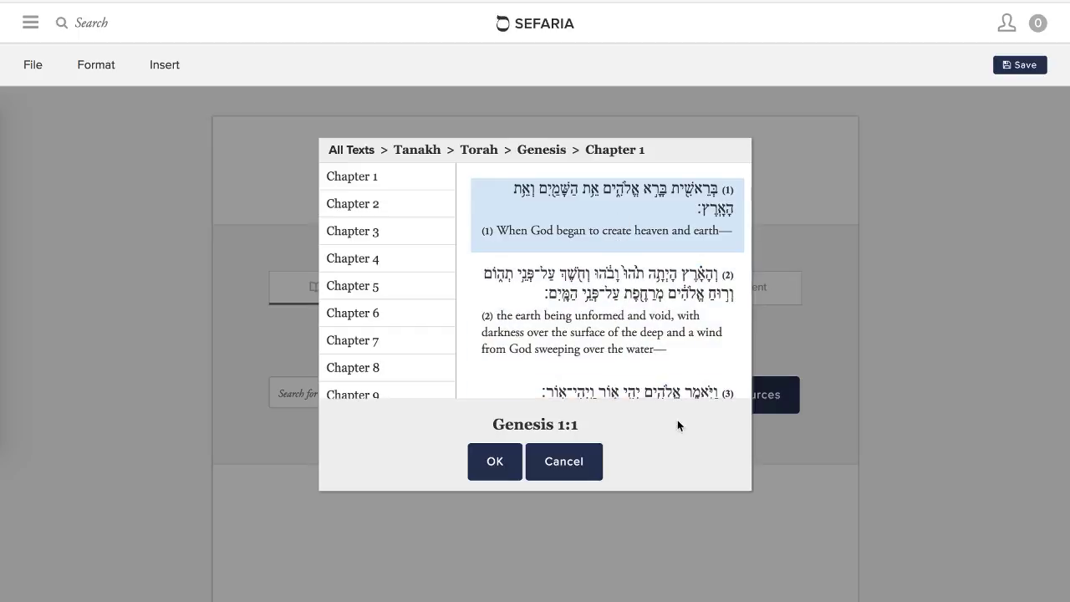
{"action": "left_click", "coordinate": [492, 460]}
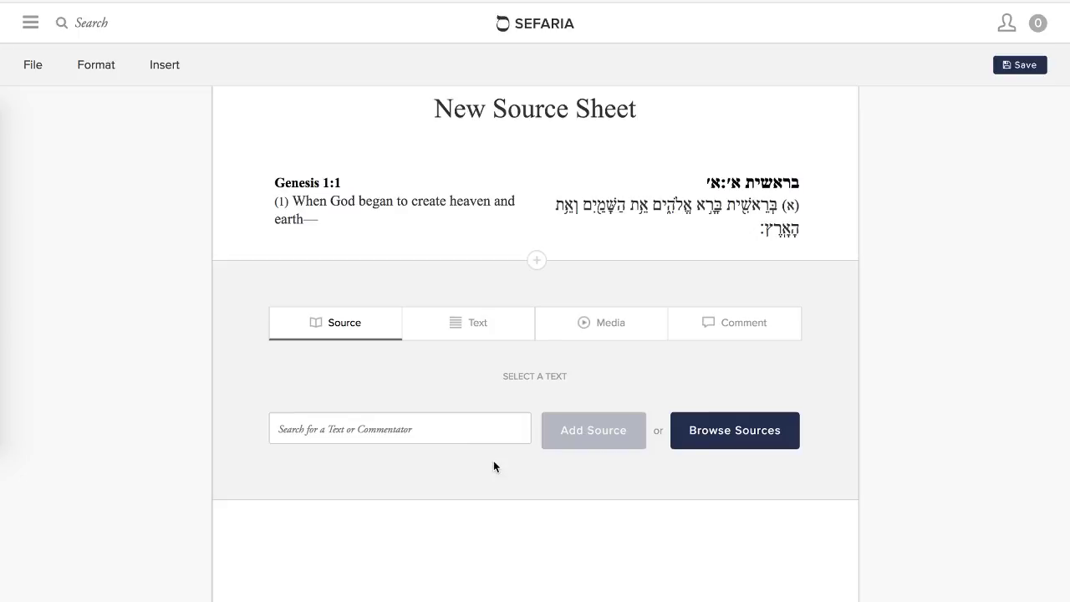
Set the Divine Names format to ה' substitution instead of No Substitution.
{"action": "scroll", "coordinate": [493, 461], "scroll_direction": "up", "scroll_amount": 2}
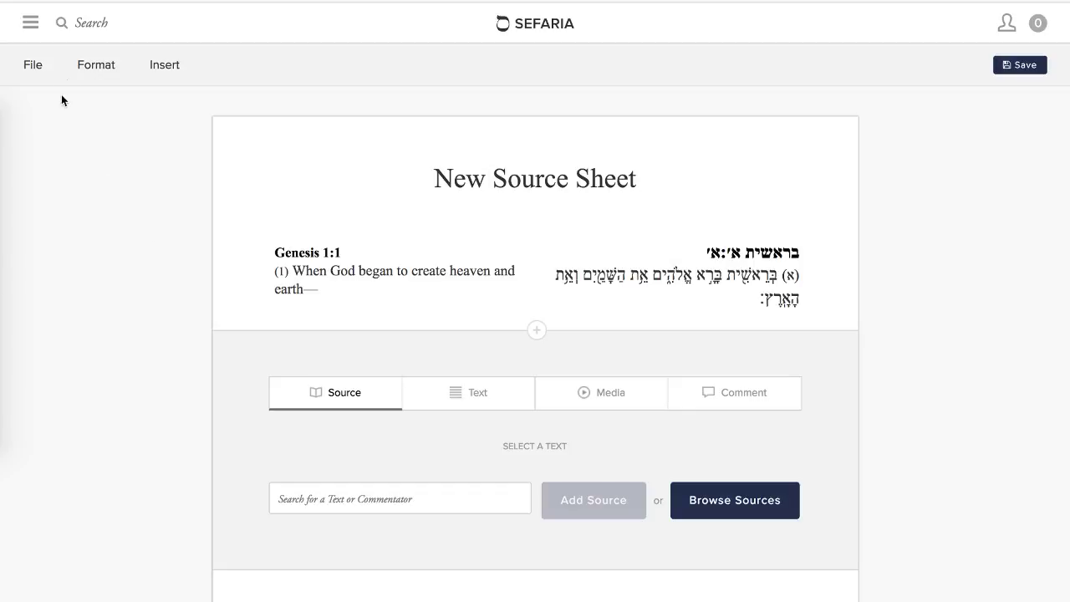
{"action": "left_click", "coordinate": [95, 64]}
{"action": "mouse_move", "coordinate": [179, 106]}
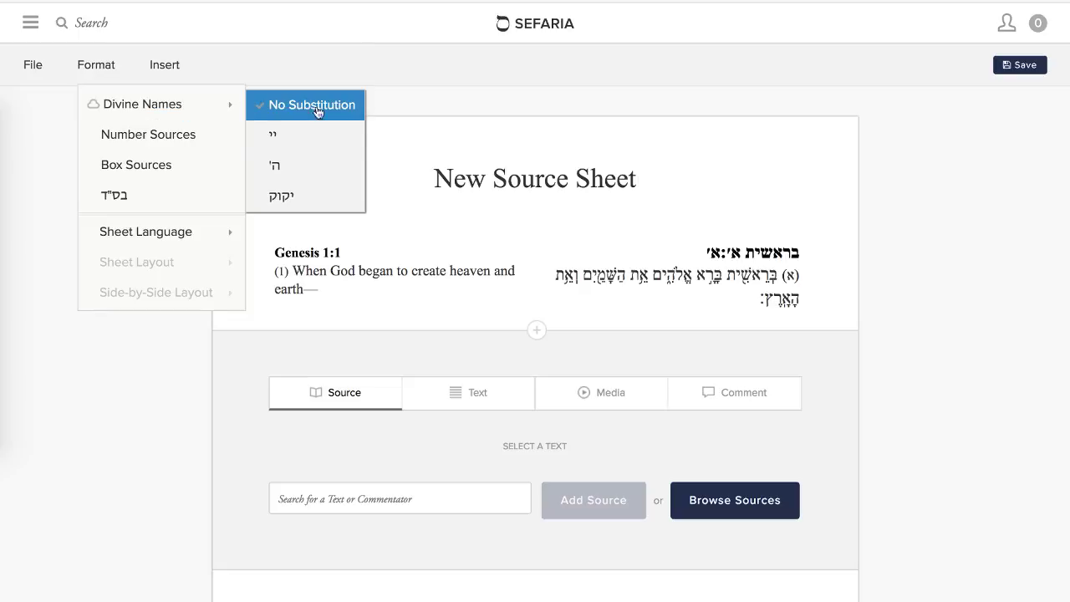
{"action": "left_click", "coordinate": [316, 177]}
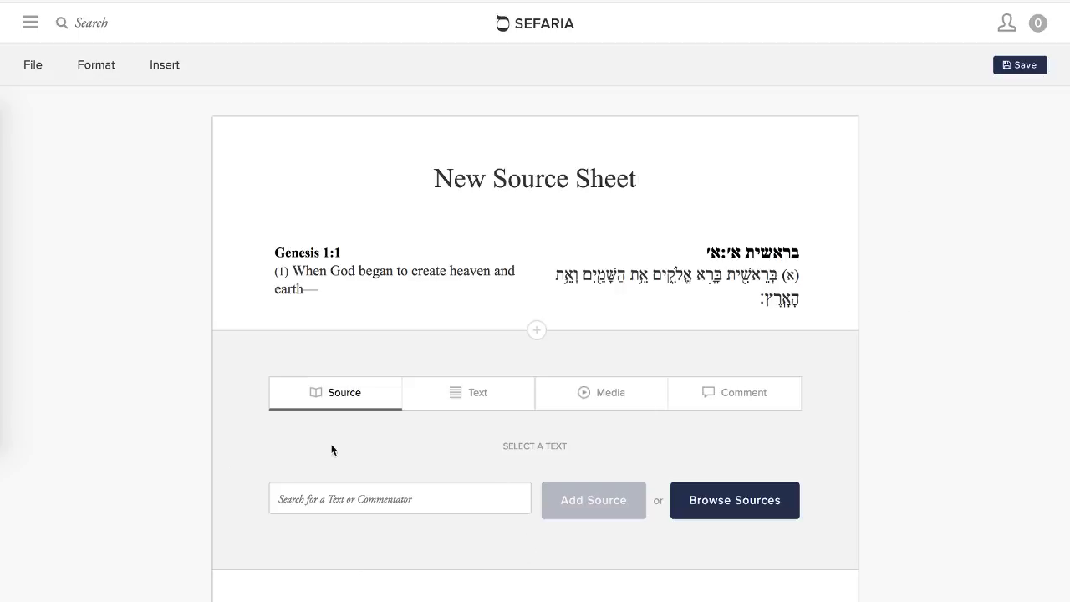
Enter the book Shmot in the source search, replacing the Hebrew and 'shemot' spellings.
{"action": "left_click", "coordinate": [397, 499]}
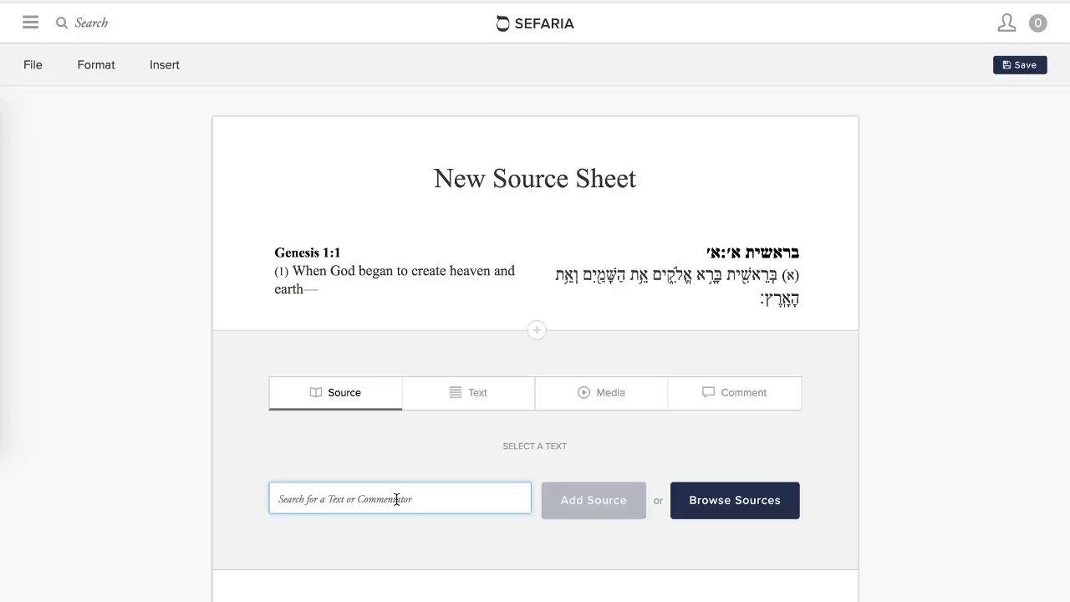
{"action": "type", "text": "שמות"}
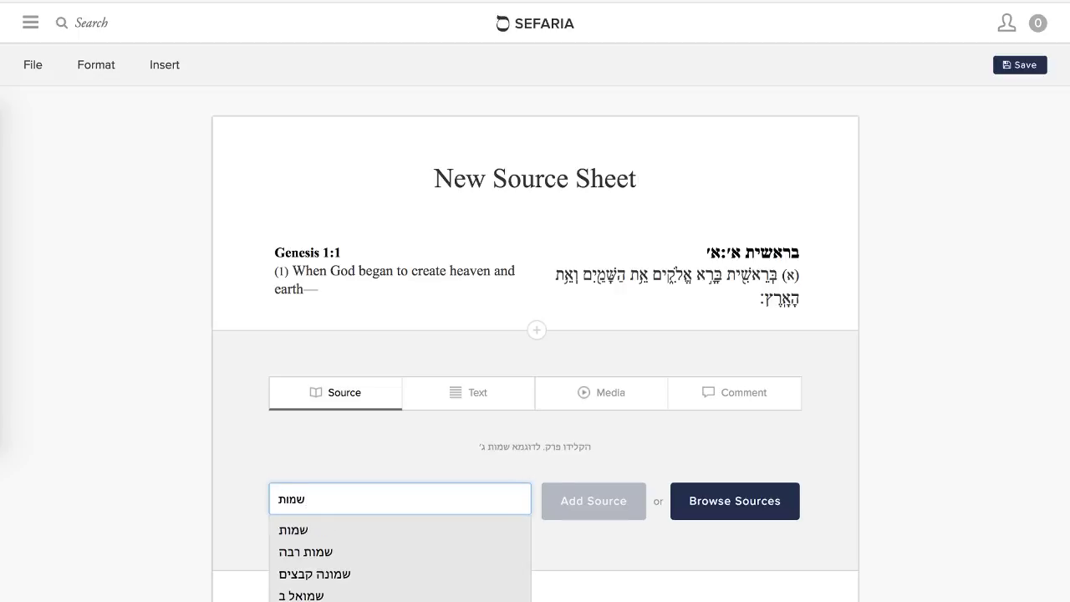
{"action": "key", "text": "BackSpace"}
{"action": "key", "text": "BackSpace"}
{"action": "key", "text": "BackSpace"}
{"action": "key", "text": "BackSpace"}
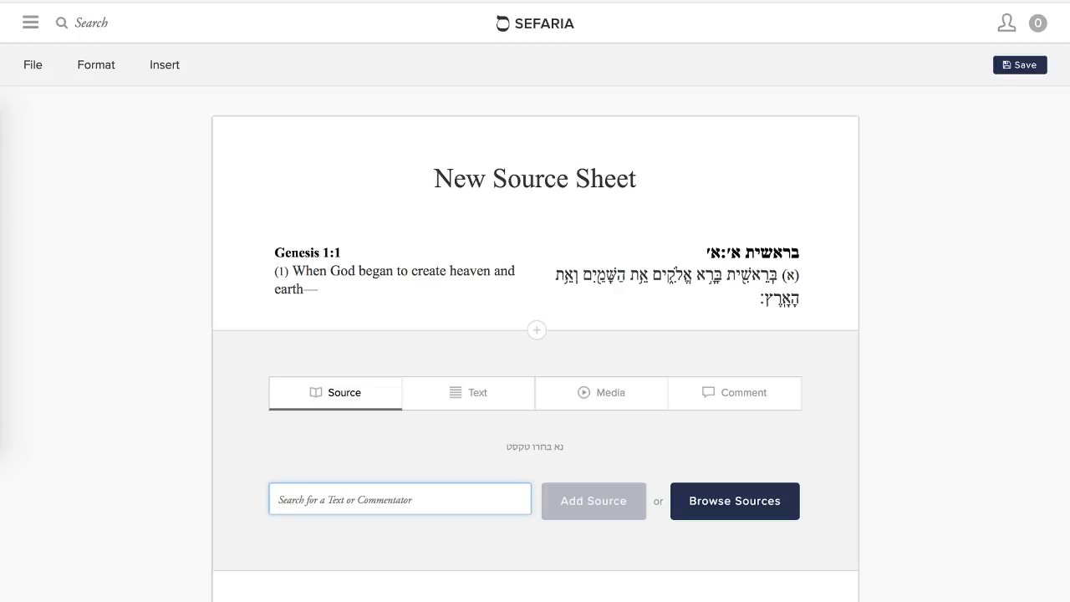
{"action": "type", "text": "shemot"}
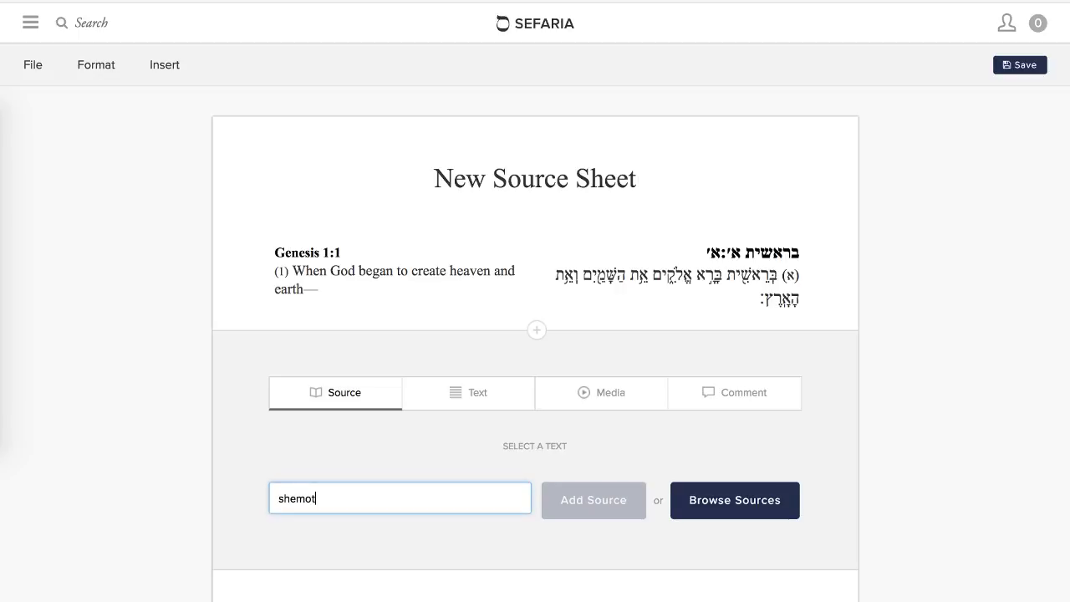
{"action": "scroll", "coordinate": [224, 512], "scroll_direction": "down", "scroll_amount": 3}
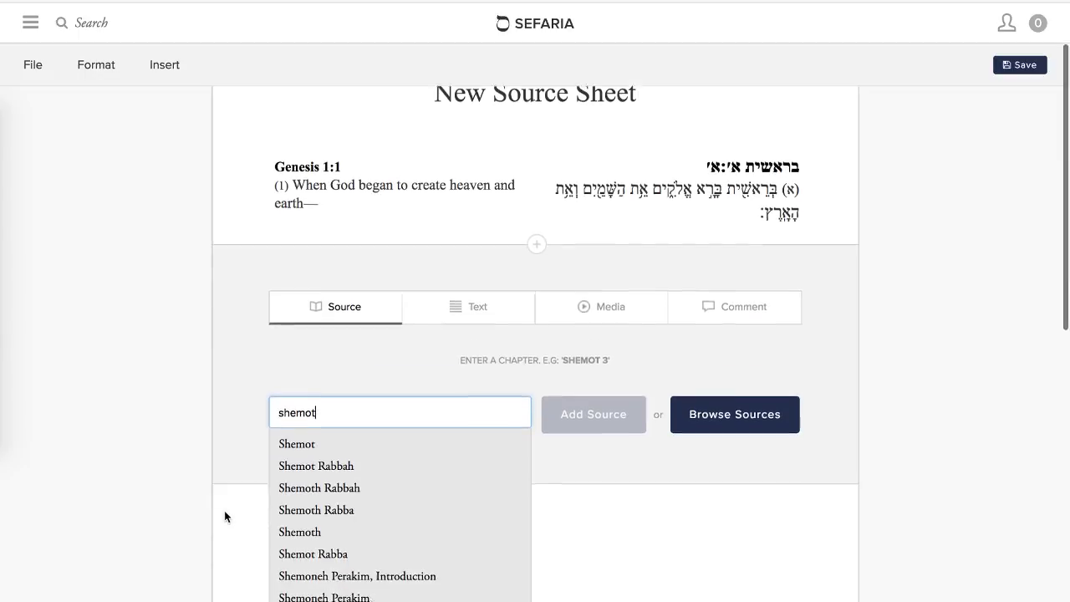
{"action": "key", "text": "BackSpace"}
{"action": "key", "text": "BackSpace"}
{"action": "key", "text": "BackSpace"}
{"action": "key", "text": "BackSpace"}
{"action": "type", "text": "mot"}
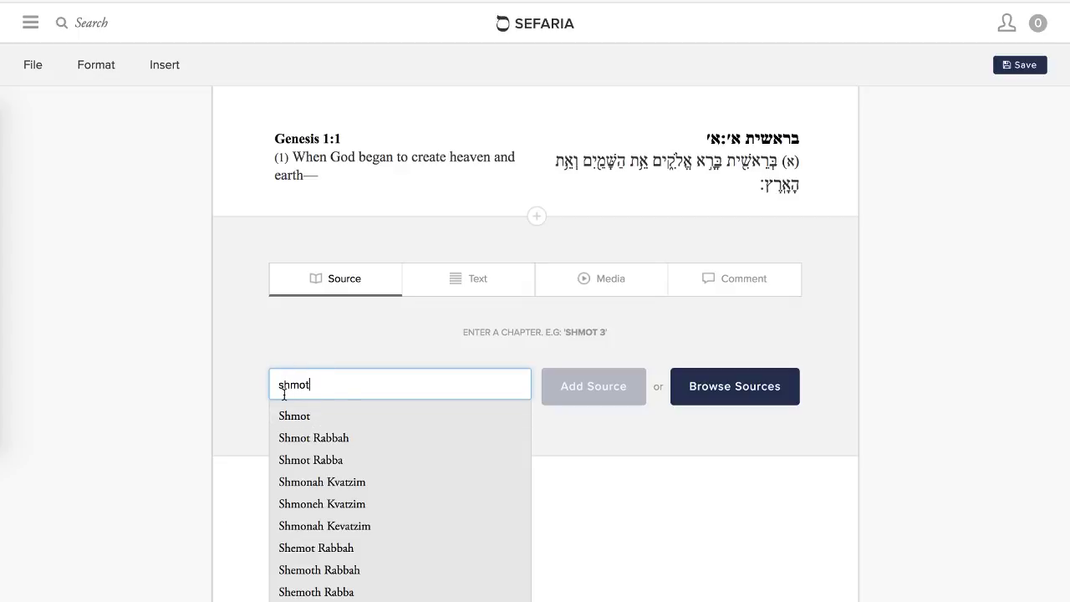
{"action": "left_click", "coordinate": [292, 416]}
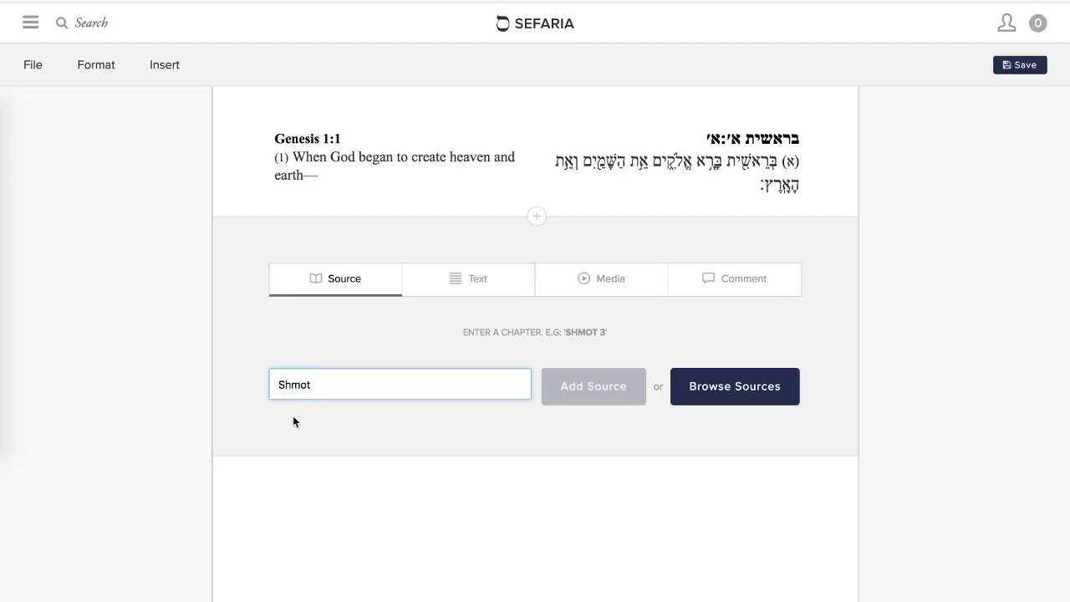
Complete the reference as Shmot 1:1-3 and add it as the second source.
{"action": "type", "text": "r"}
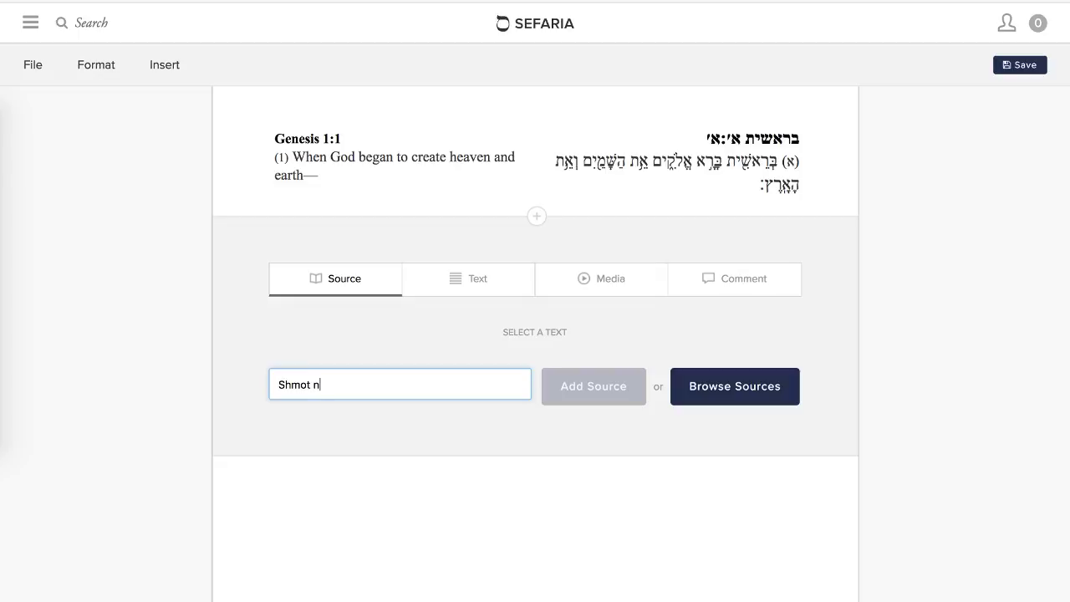
{"action": "key", "text": "BackSpace"}
{"action": "type", "text": "1"}
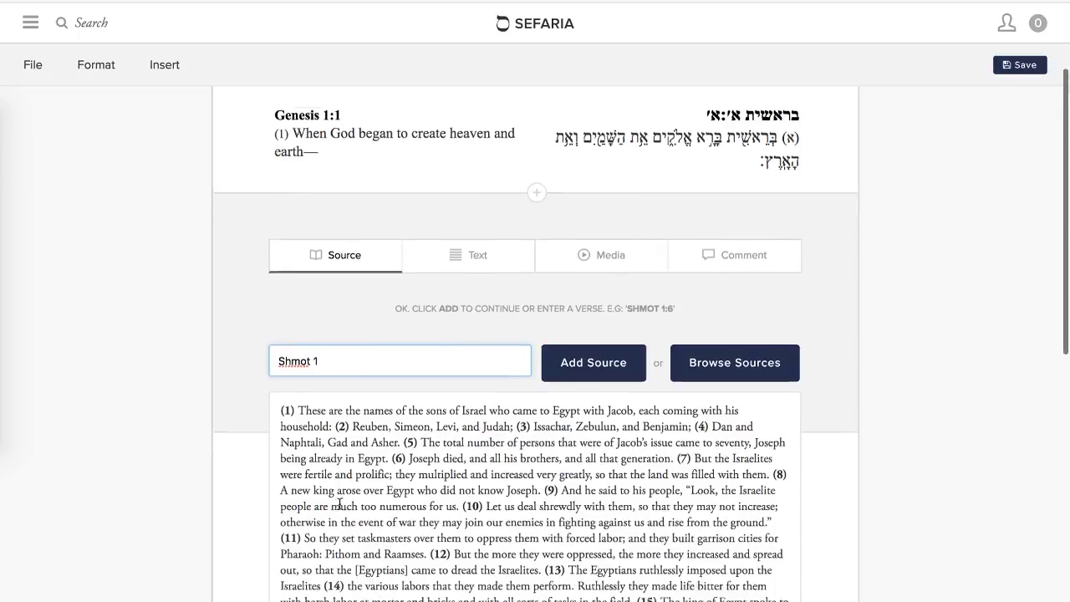
{"action": "scroll", "coordinate": [334, 498], "scroll_direction": "down", "scroll_amount": 3}
{"action": "scroll", "coordinate": [339, 506], "scroll_direction": "up", "scroll_amount": 2}
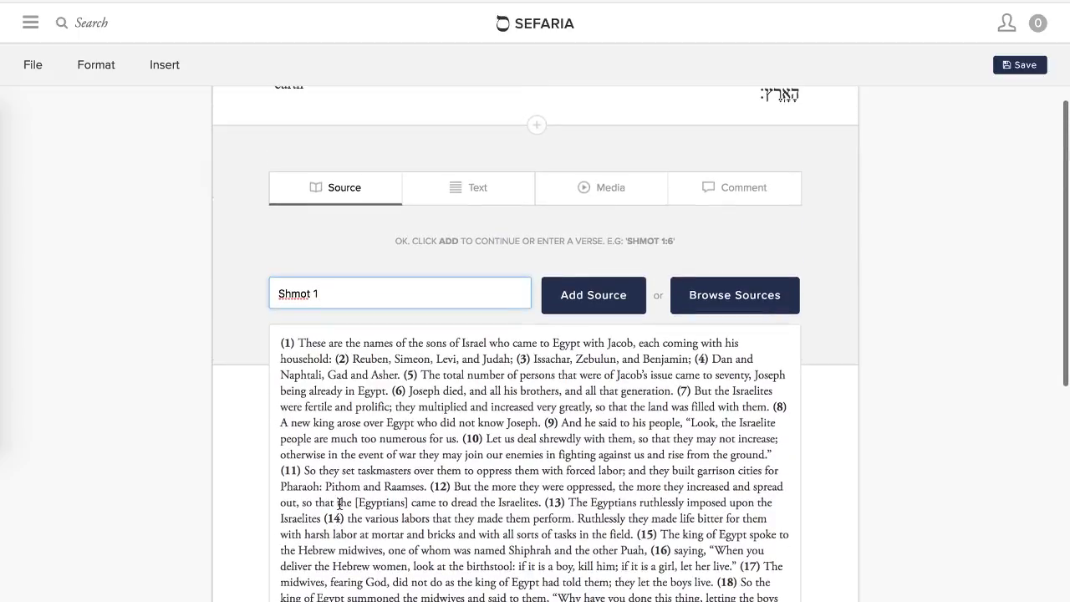
{"action": "type", "text": ":1"}
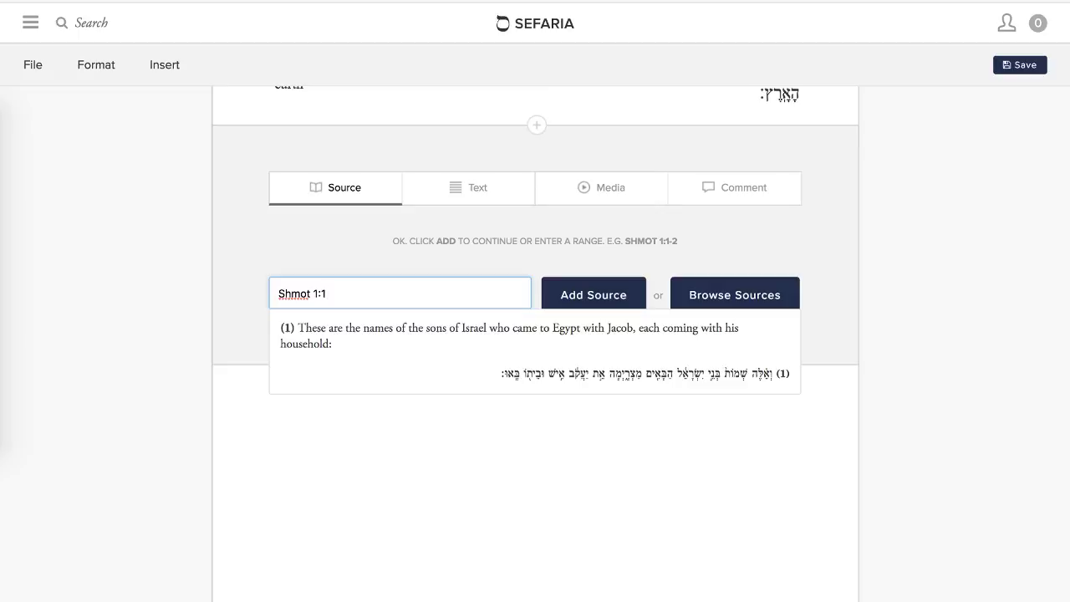
{"action": "type", "text": "-3"}
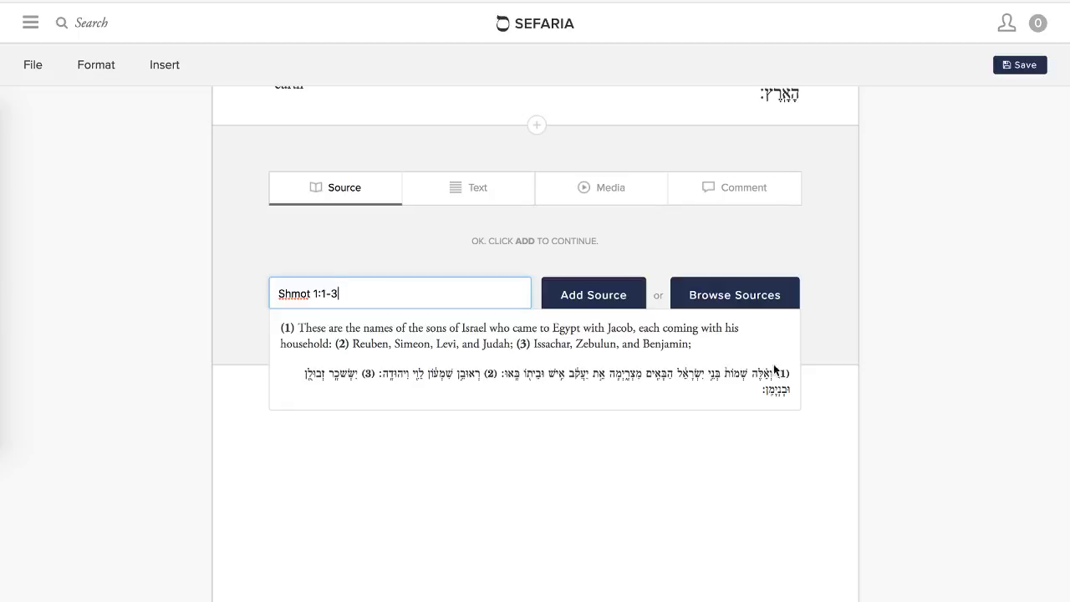
{"action": "left_click", "coordinate": [574, 293]}
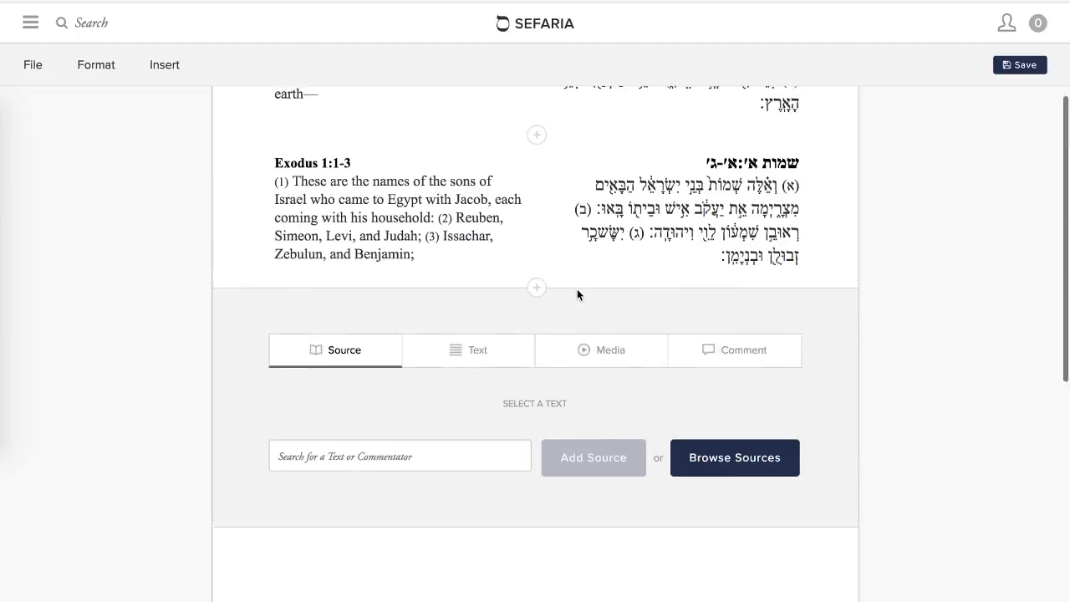
{"action": "scroll", "coordinate": [576, 288], "scroll_direction": "up", "scroll_amount": 2}
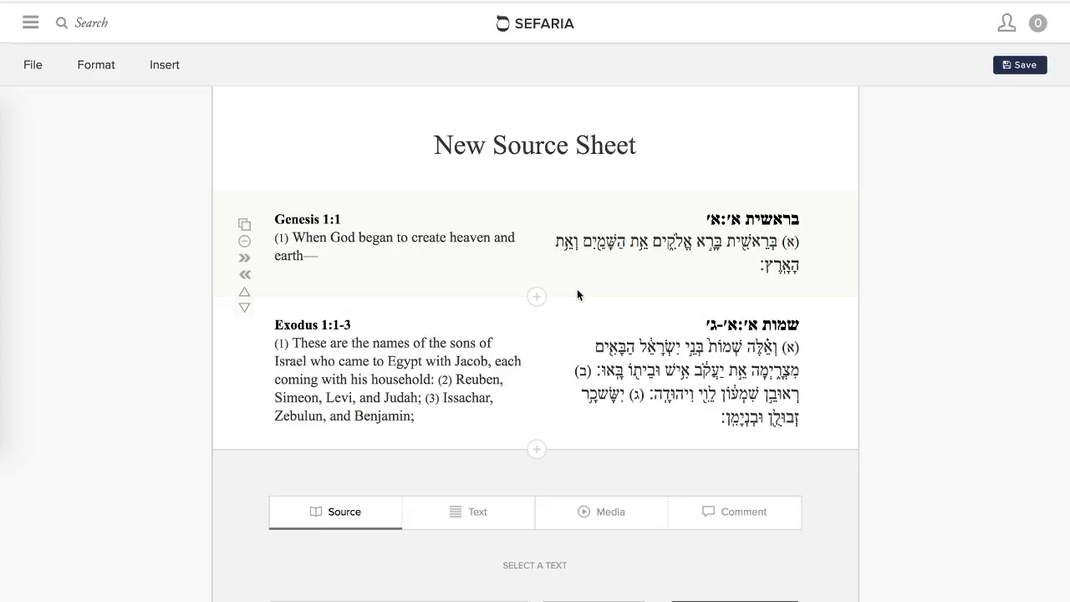
{"action": "scroll", "coordinate": [503, 198], "scroll_direction": "up", "scroll_amount": 1}
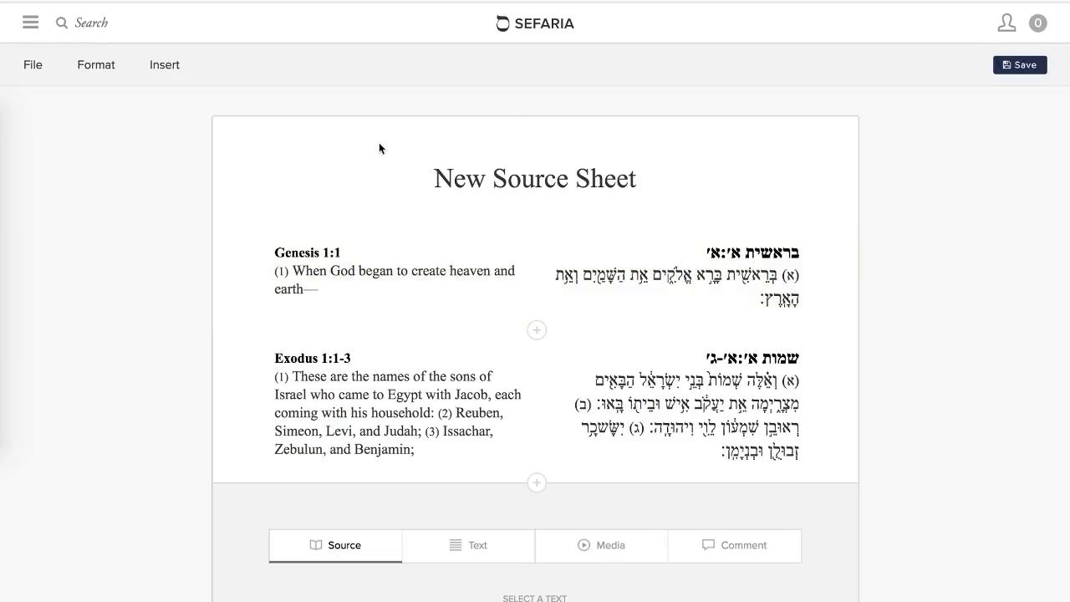
Replace the title 'New Source Sheet' with 'The First Verses of the Books of the Torah'.
{"action": "left_click", "coordinate": [589, 189]}
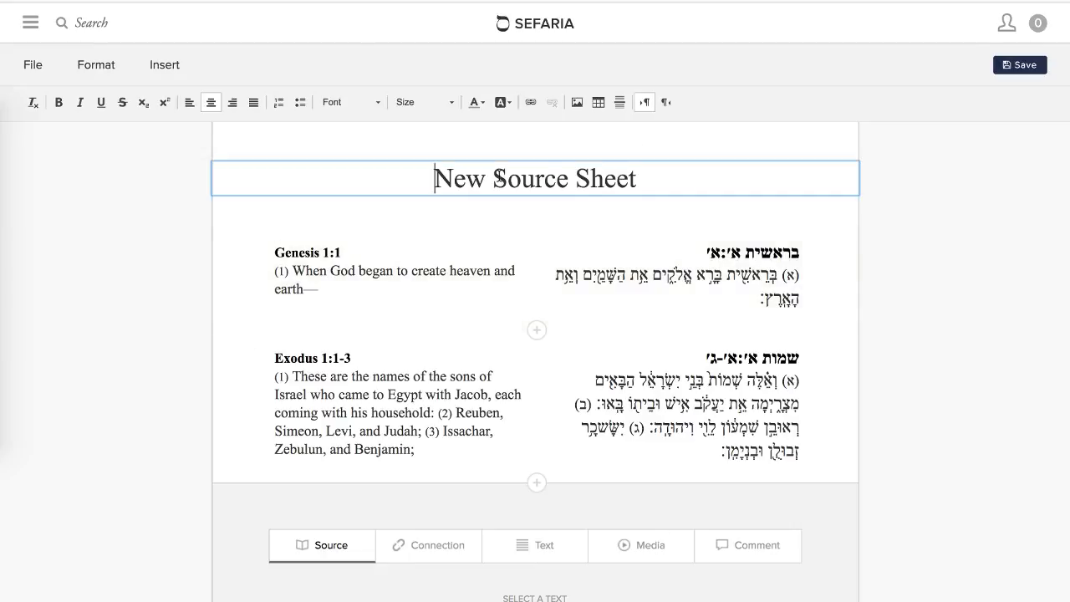
{"action": "left_click_drag", "start_coordinate": [690, 177], "coordinate": [437, 167]}
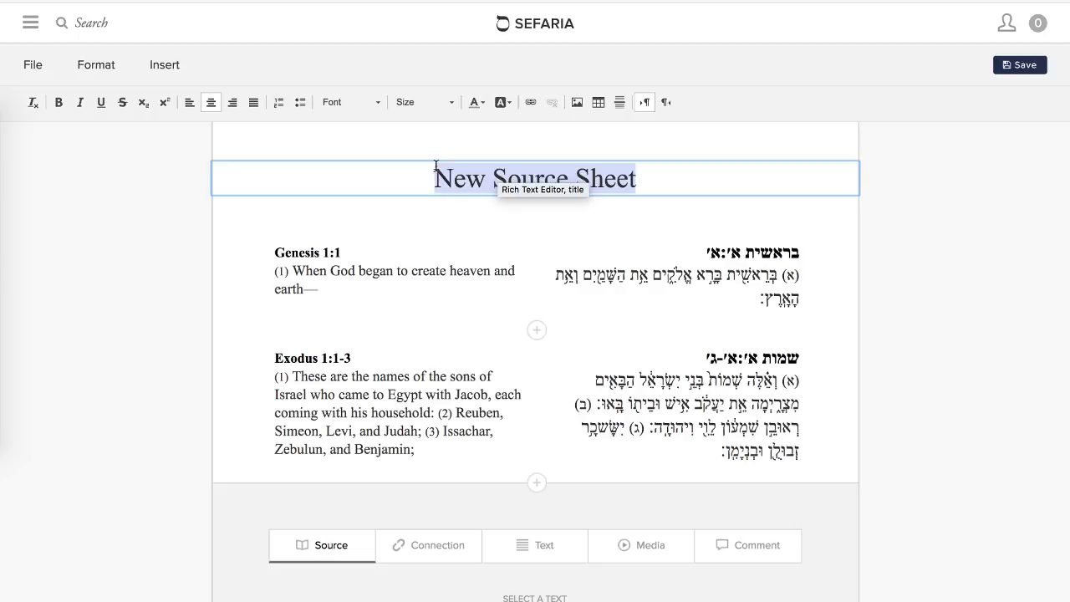
{"action": "type", "text": "The Fi"}
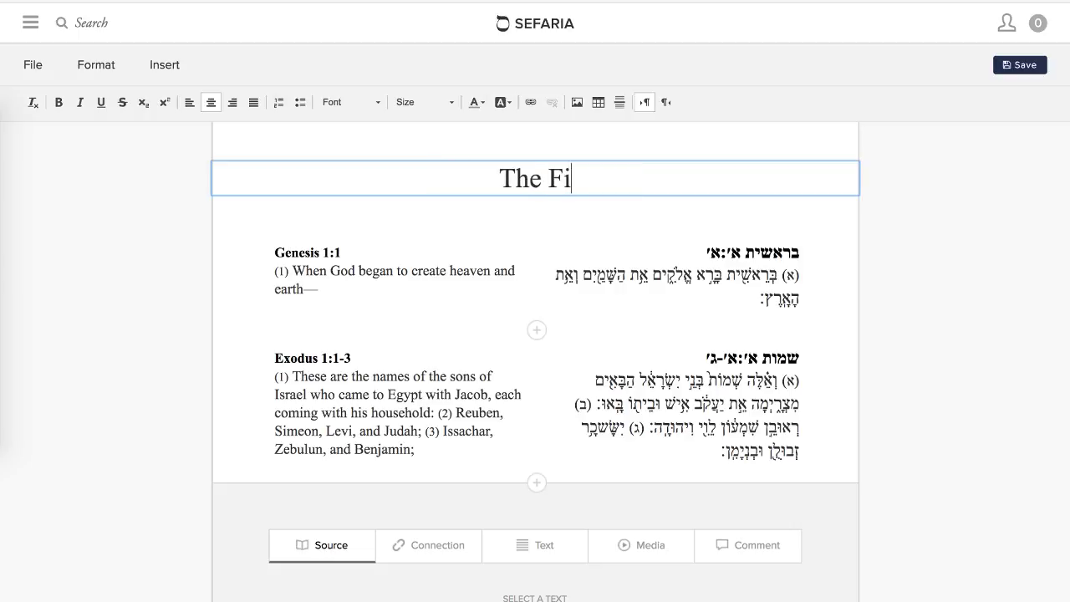
{"action": "type", "text": "rst Verses of the B"}
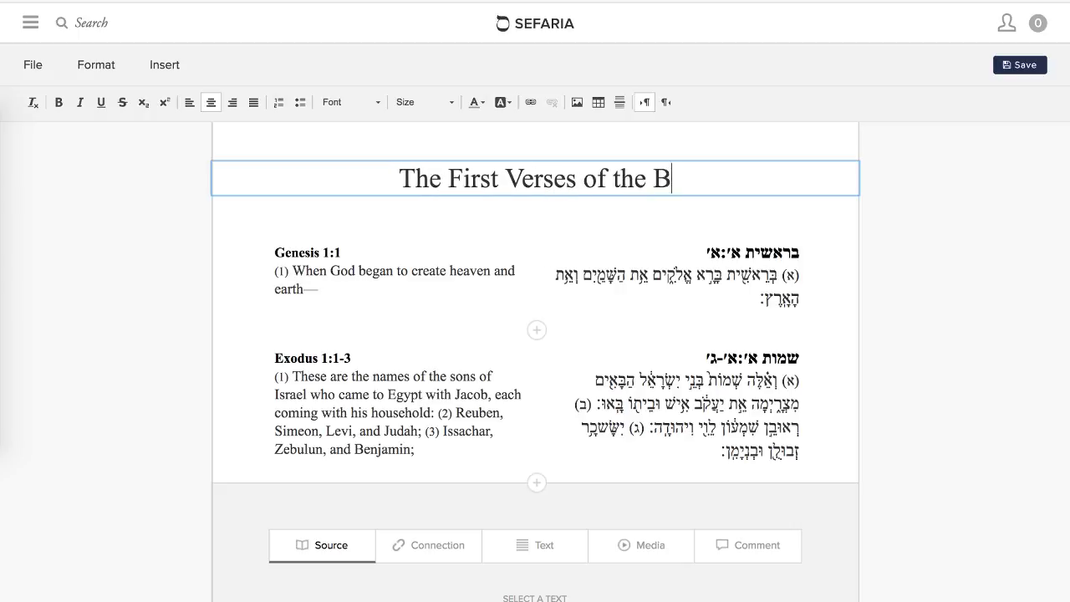
{"action": "type", "text": "ooks of the Torah"}
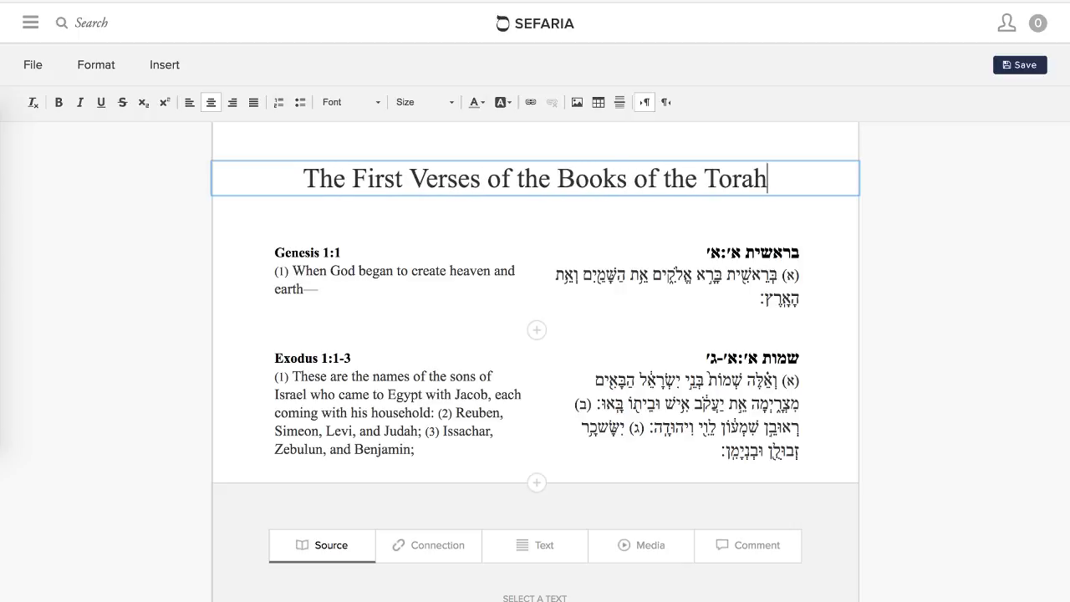
{"action": "left_click", "coordinate": [949, 226]}
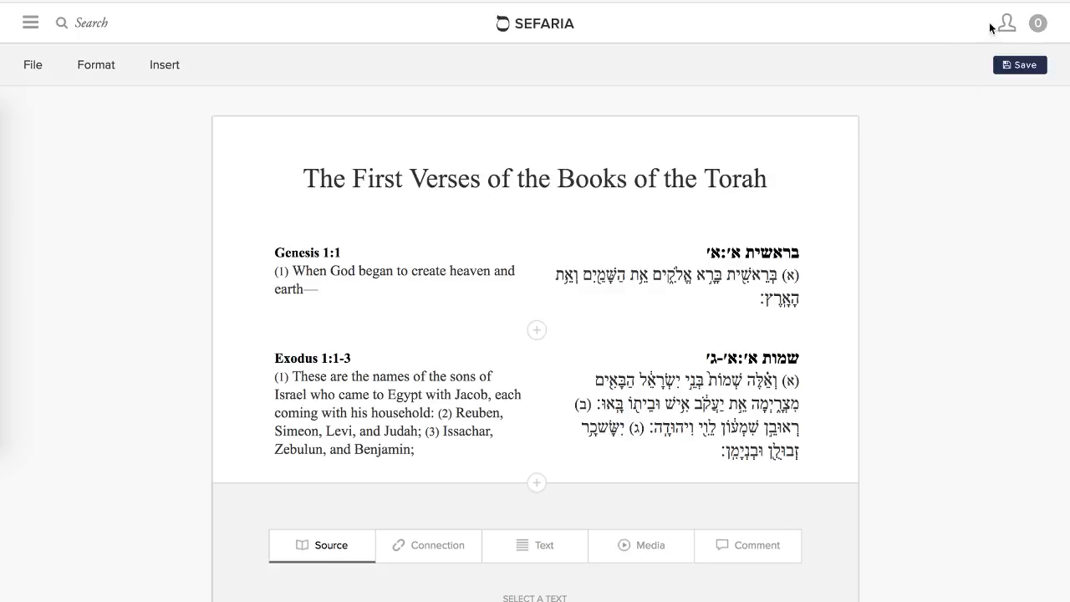
Save the retitled sheet holding Genesis 1:1 and Exodus 1:1-3.
{"action": "left_click", "coordinate": [1021, 67]}
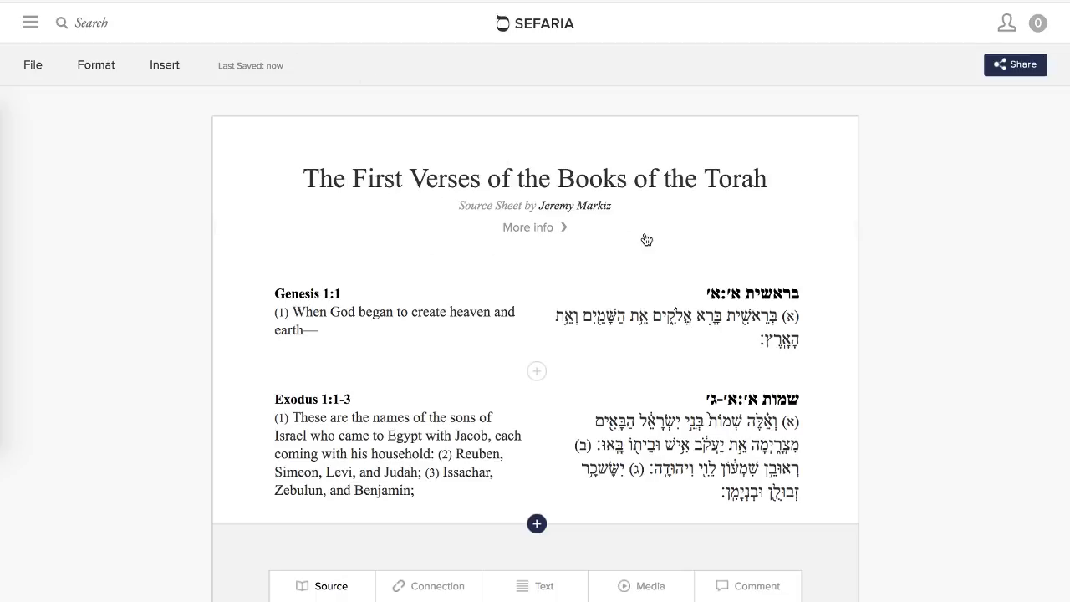
Look up Leviticus 1:1 and add it below Exodus 1:1-3 as the third source.
{"action": "scroll", "coordinate": [645, 240], "scroll_direction": "down", "scroll_amount": 3}
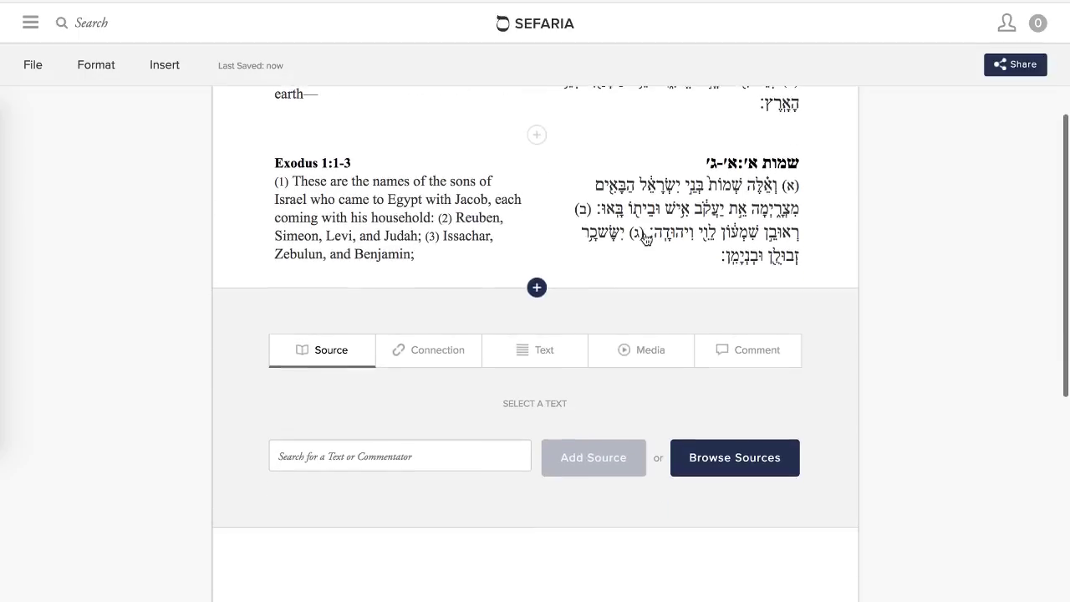
{"action": "left_click", "coordinate": [376, 464]}
{"action": "type", "text": "Levit"}
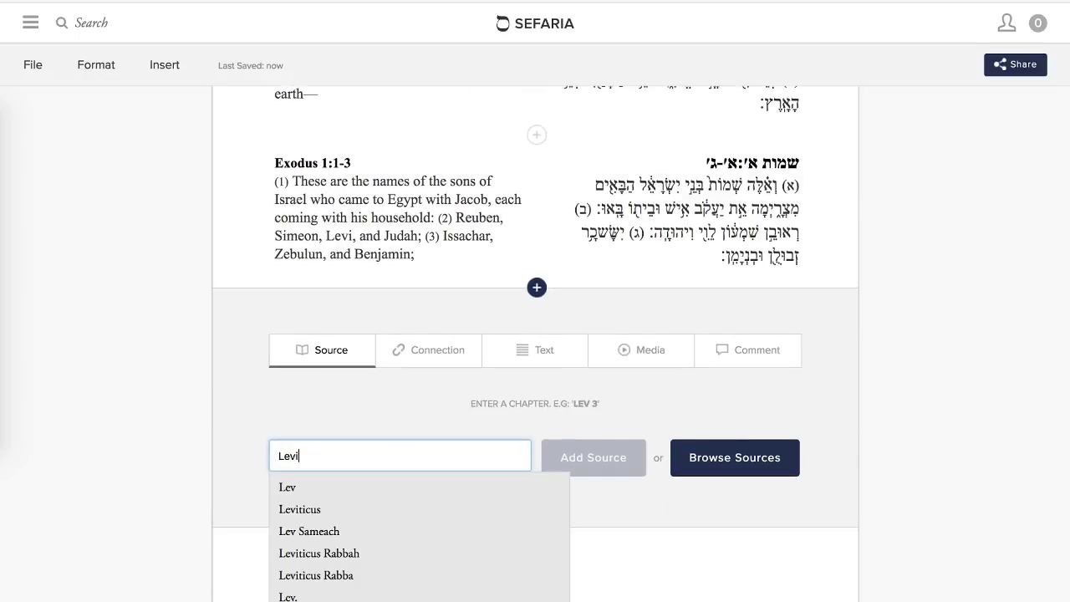
{"action": "left_click", "coordinate": [303, 489]}
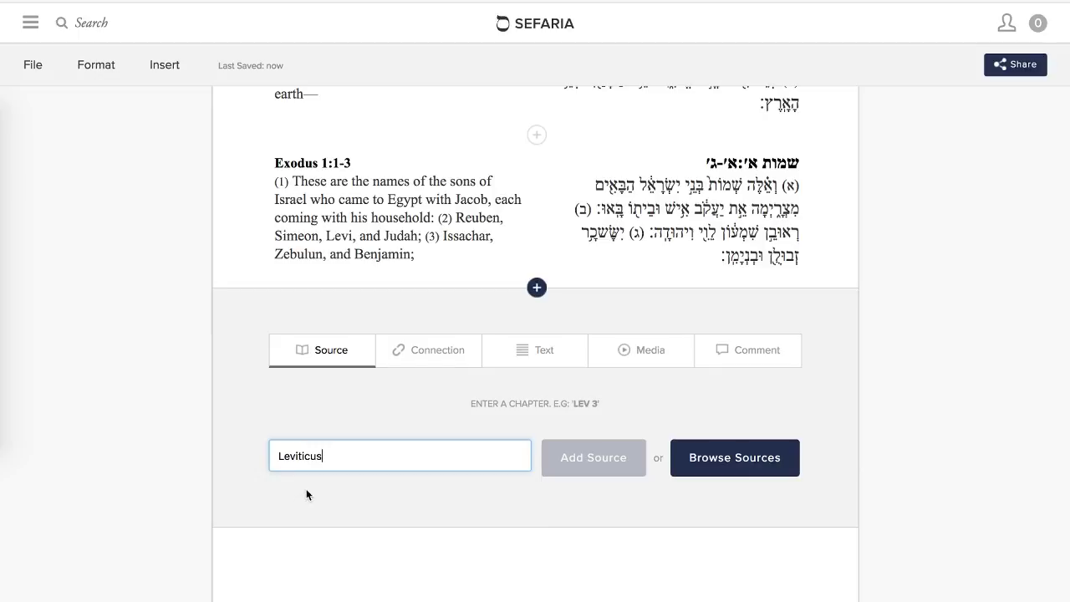
{"action": "type", "text": "1"}
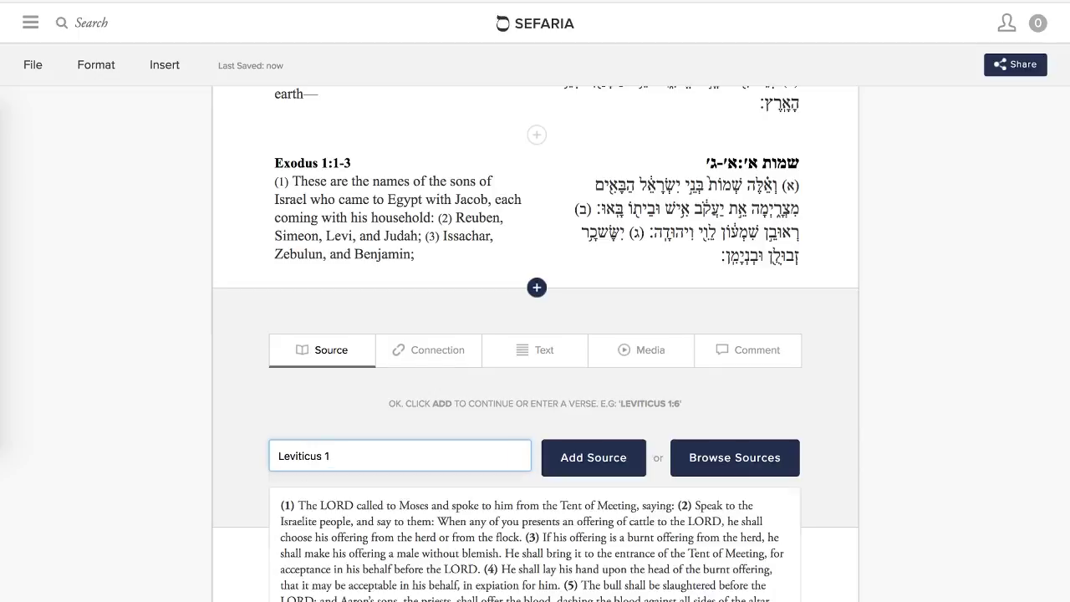
{"action": "type", "text": ":1"}
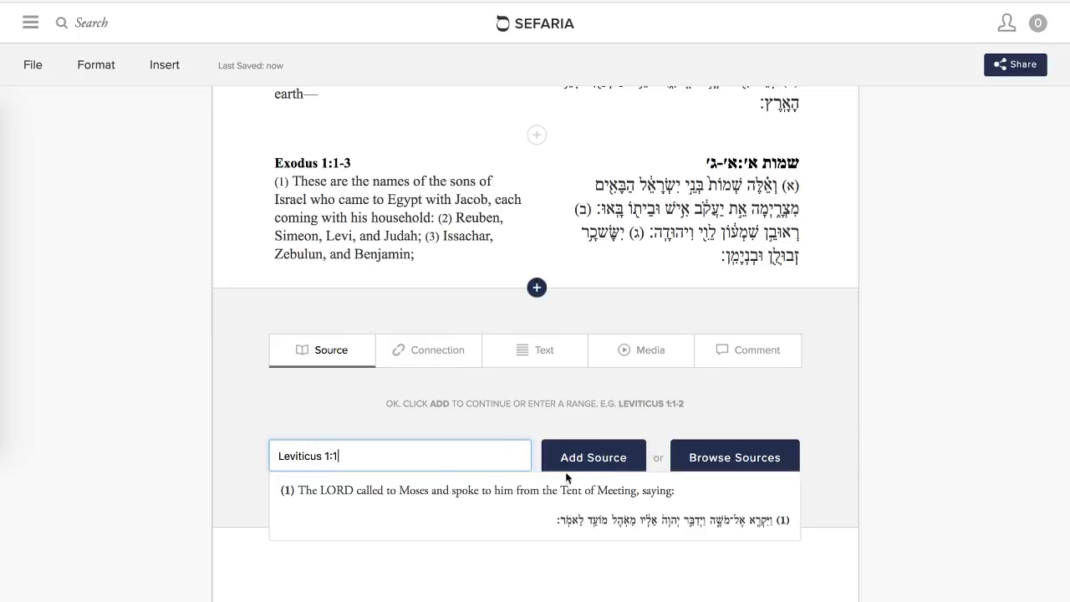
{"action": "left_click", "coordinate": [589, 458]}
{"action": "scroll", "coordinate": [588, 458], "scroll_direction": "up", "scroll_amount": 2}
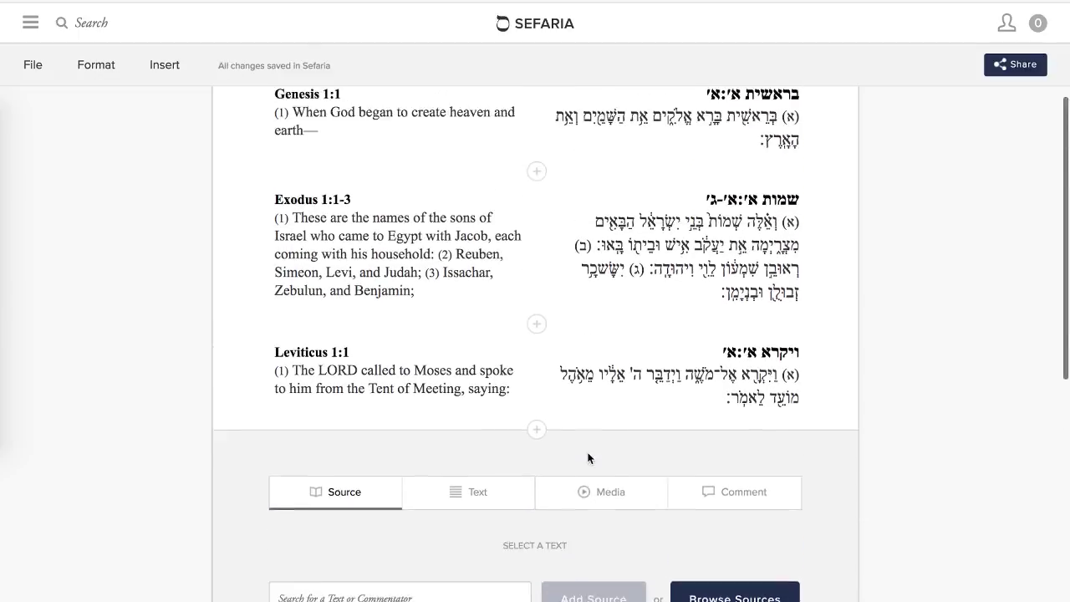
{"action": "scroll", "coordinate": [588, 458], "scroll_direction": "up", "scroll_amount": 3}
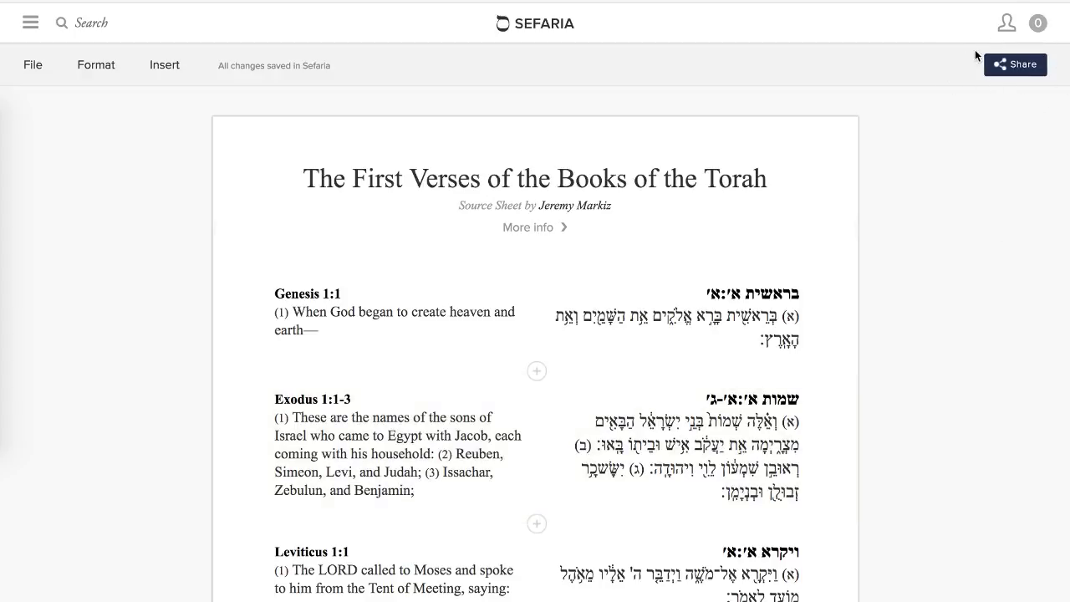
Keep the sheet unlisted with link access at View, and save the sharing settings.
{"action": "left_click", "coordinate": [1024, 64]}
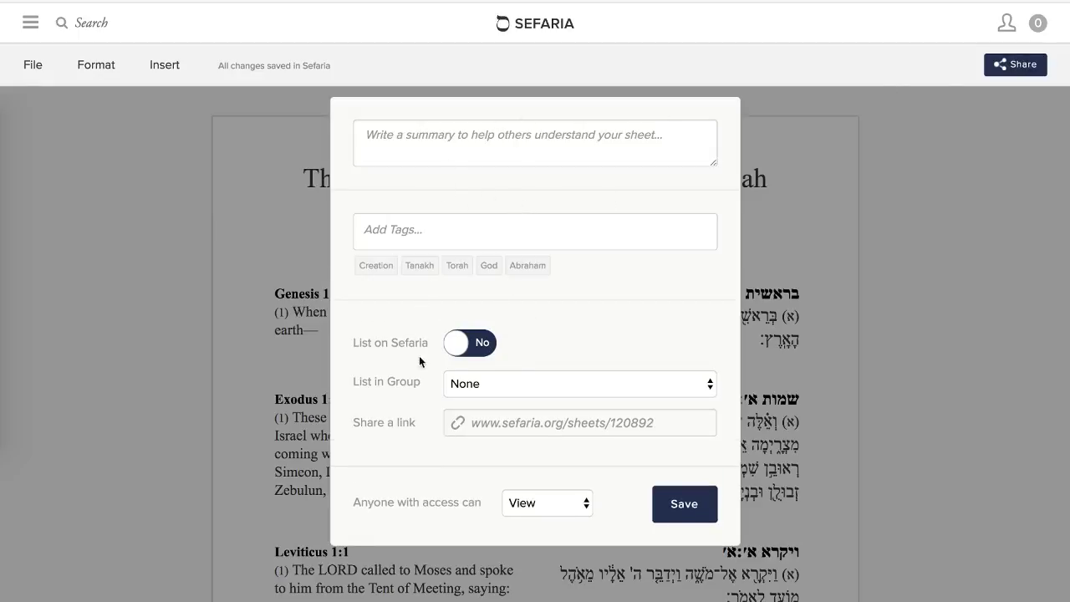
{"action": "left_click", "coordinate": [465, 344]}
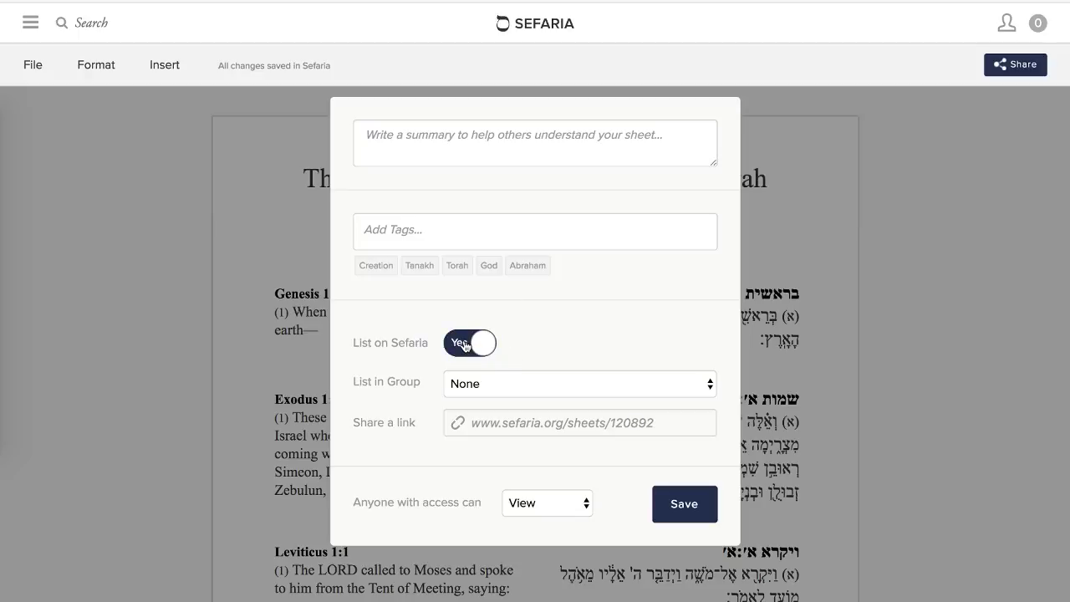
{"action": "left_click", "coordinate": [465, 344]}
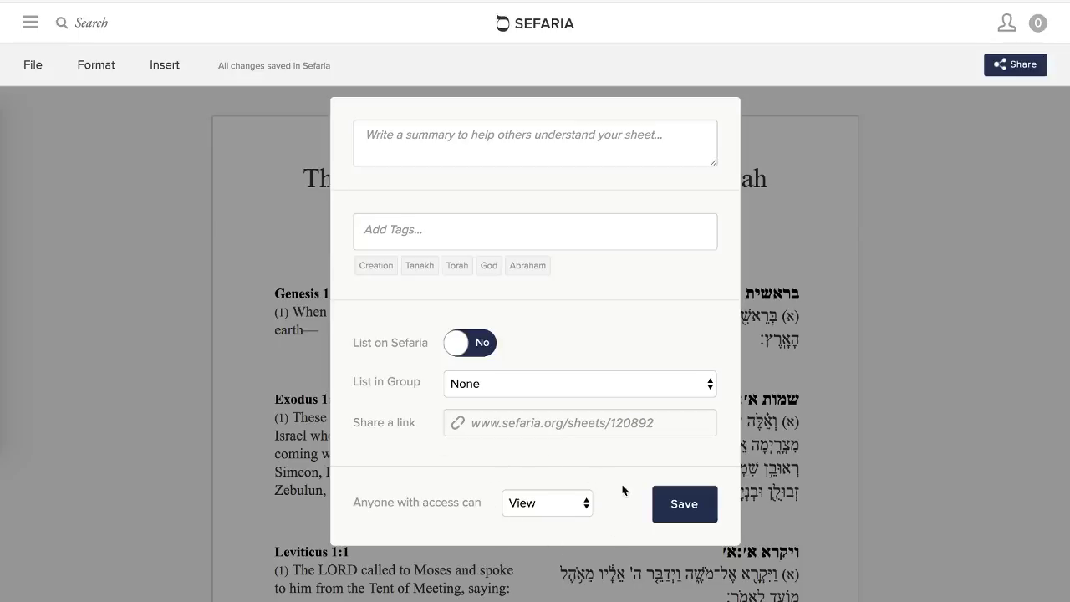
{"action": "left_click", "coordinate": [572, 509]}
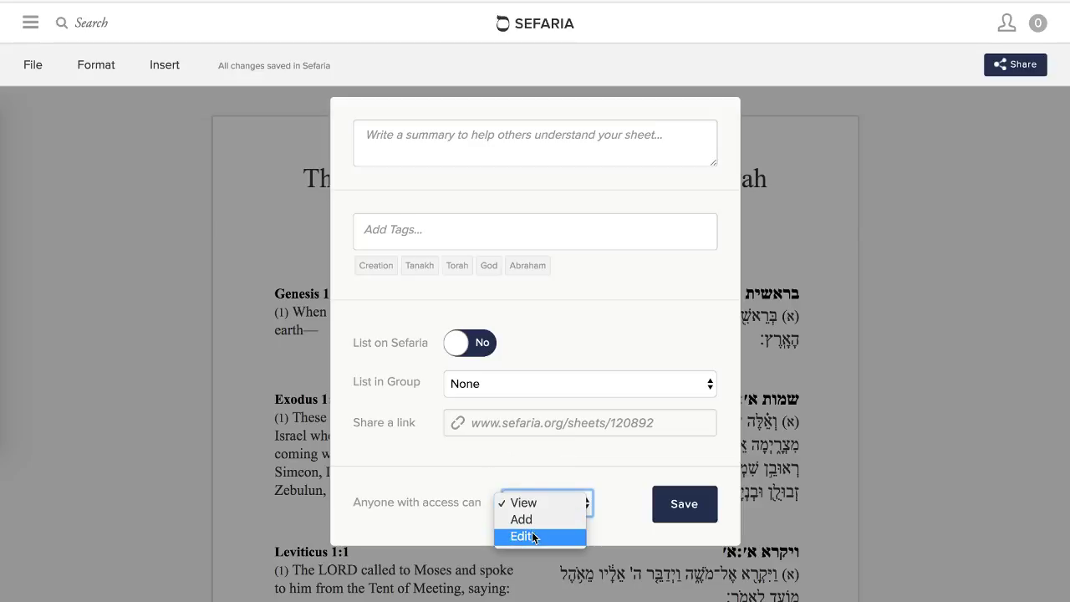
{"action": "left_click", "coordinate": [539, 504]}
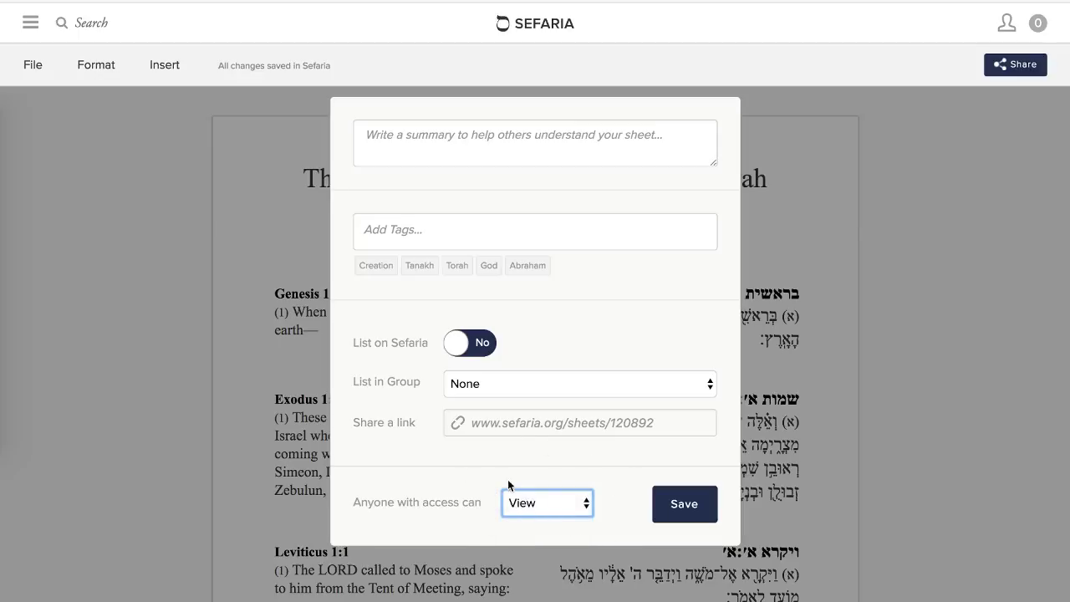
{"action": "left_click", "coordinate": [682, 509]}
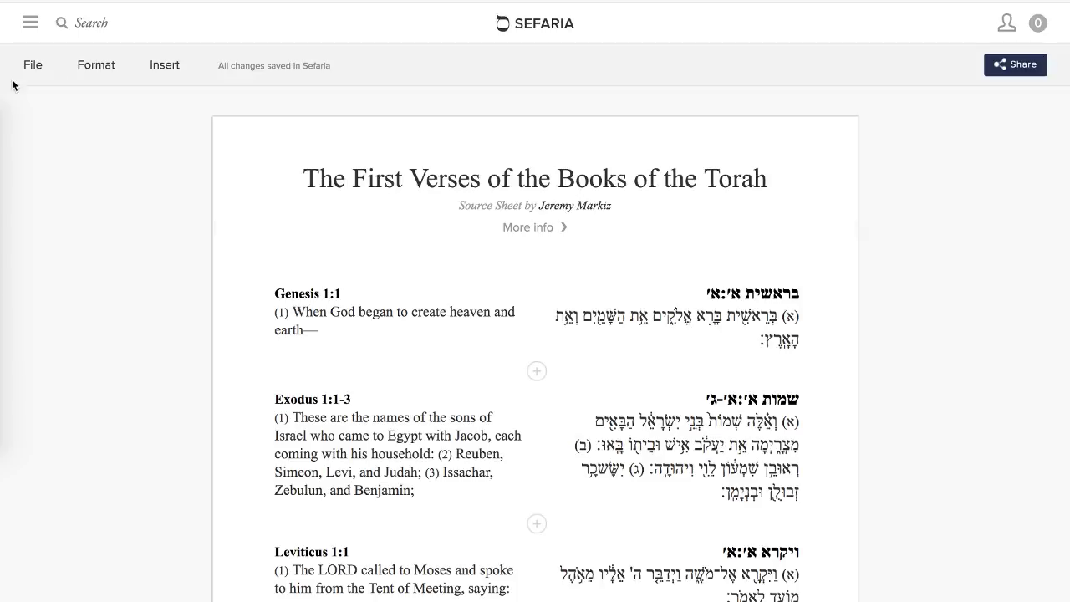
Open a one-page print preview of the sheet from the File menu.
{"action": "mouse_move", "coordinate": [36, 67]}
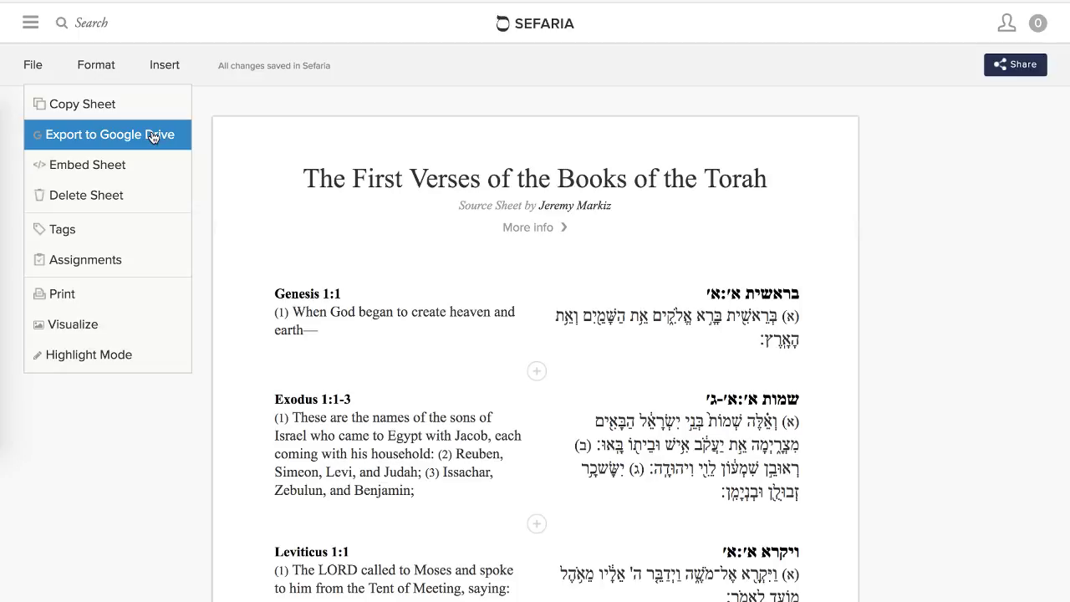
{"action": "left_click", "coordinate": [112, 294]}
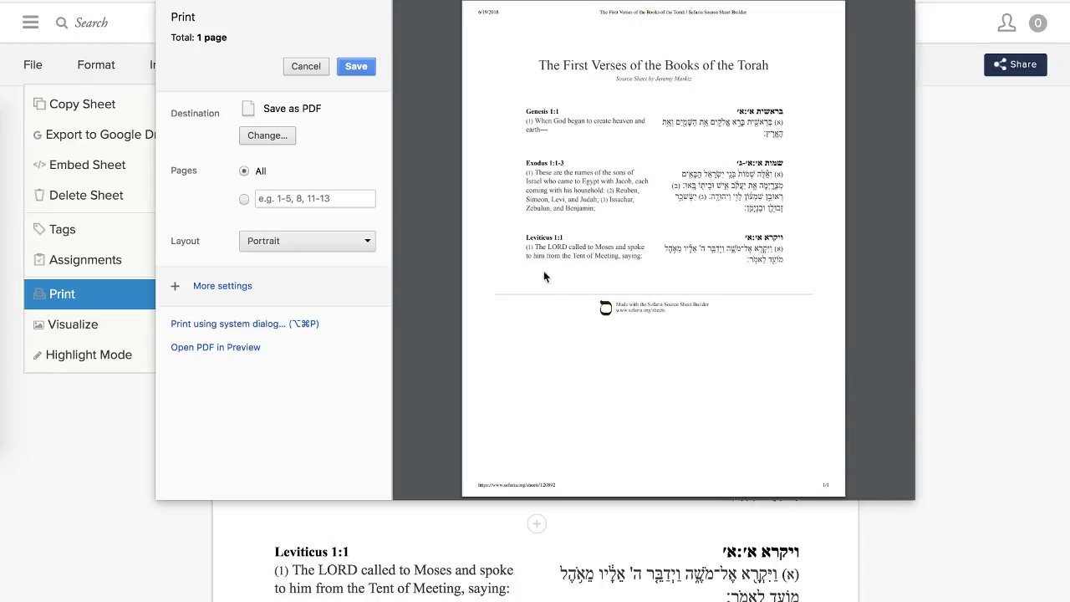
Cancel the print preview to return to the saved three-source sheet without printing.
{"action": "left_click", "coordinate": [297, 67]}
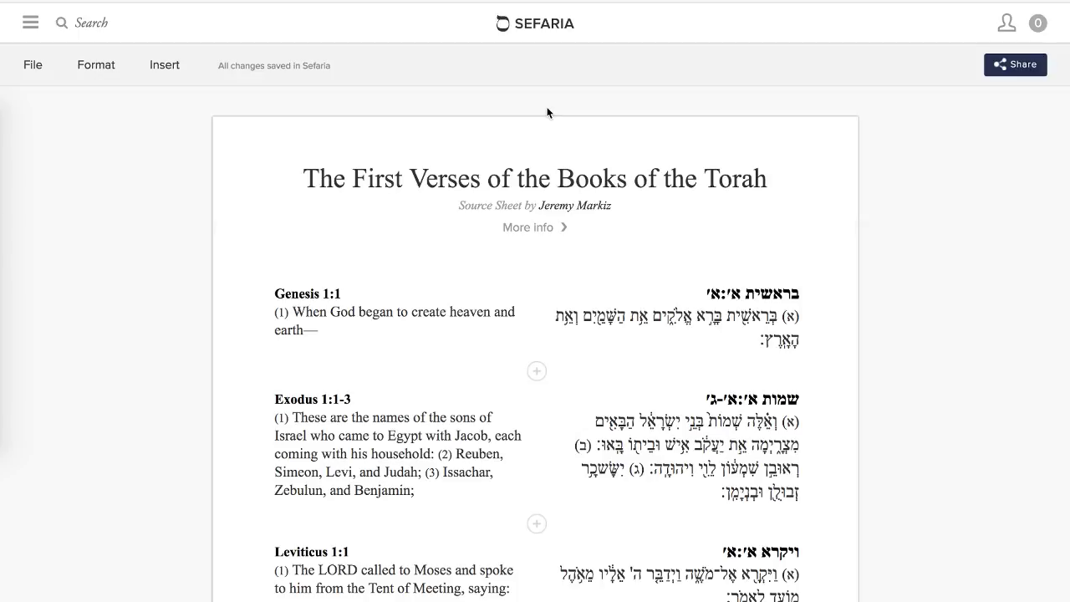
{"action": "scroll", "coordinate": [547, 113], "scroll_direction": "down", "scroll_amount": 1}
{"action": "scroll", "coordinate": [547, 113], "scroll_direction": "up", "scroll_amount": 1}
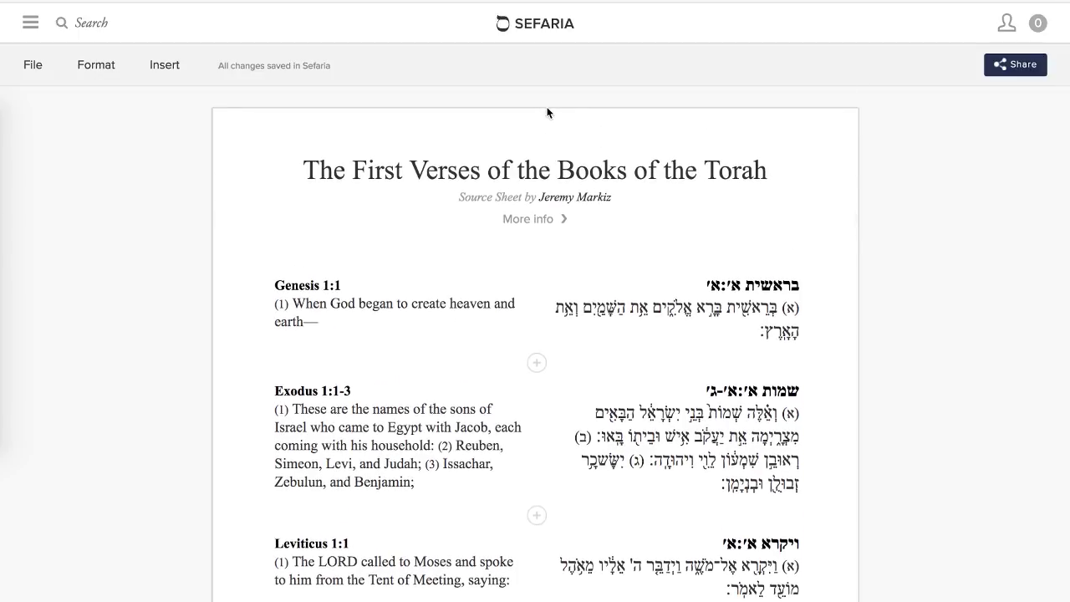
{"action": "scroll", "coordinate": [903, 365], "scroll_direction": "down", "scroll_amount": 3}
{"action": "scroll", "coordinate": [902, 365], "scroll_direction": "up", "scroll_amount": 3}
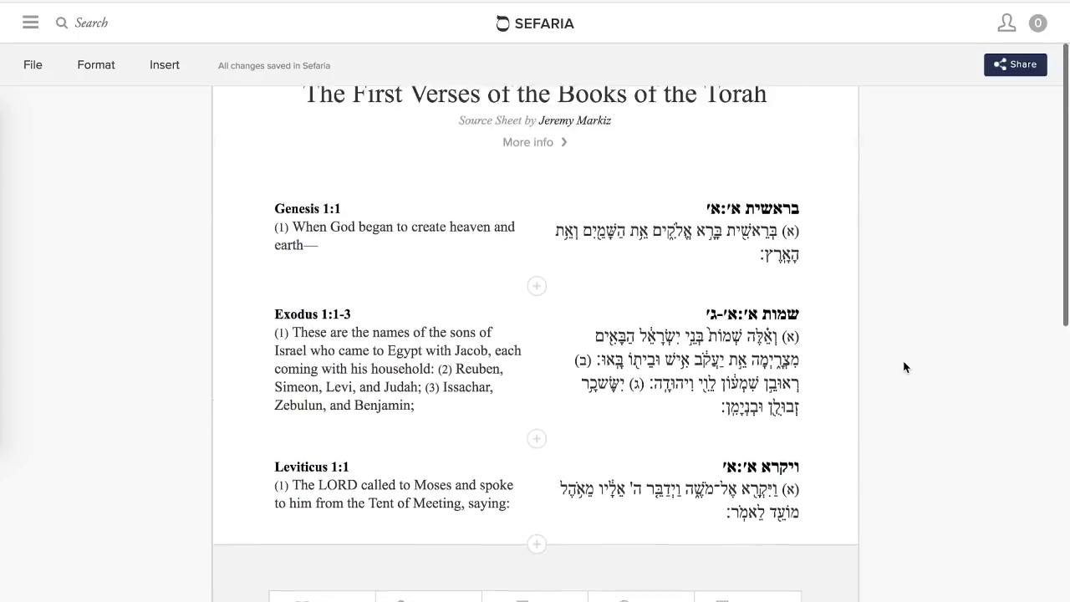